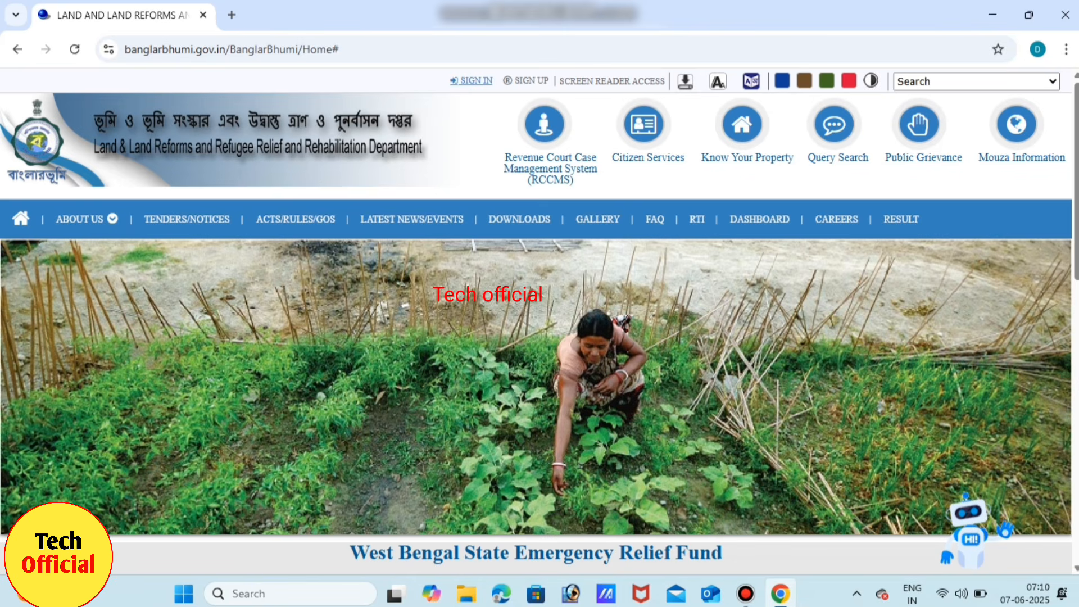
- Open the Banglarbhumi citizen sign-in form and check its username, password and captcha fields
click(471, 80)
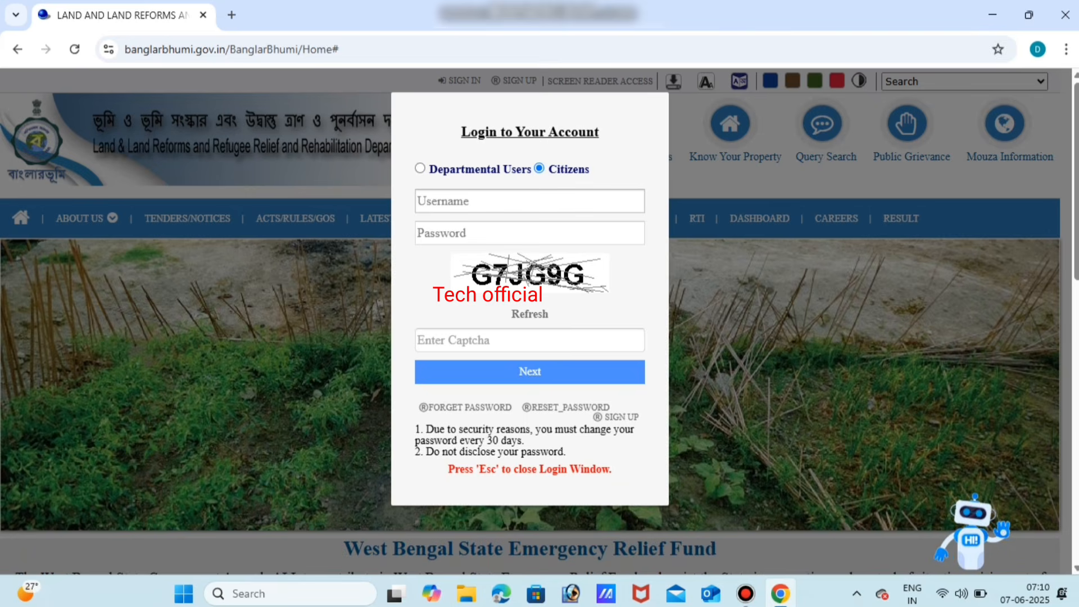
click(529, 201)
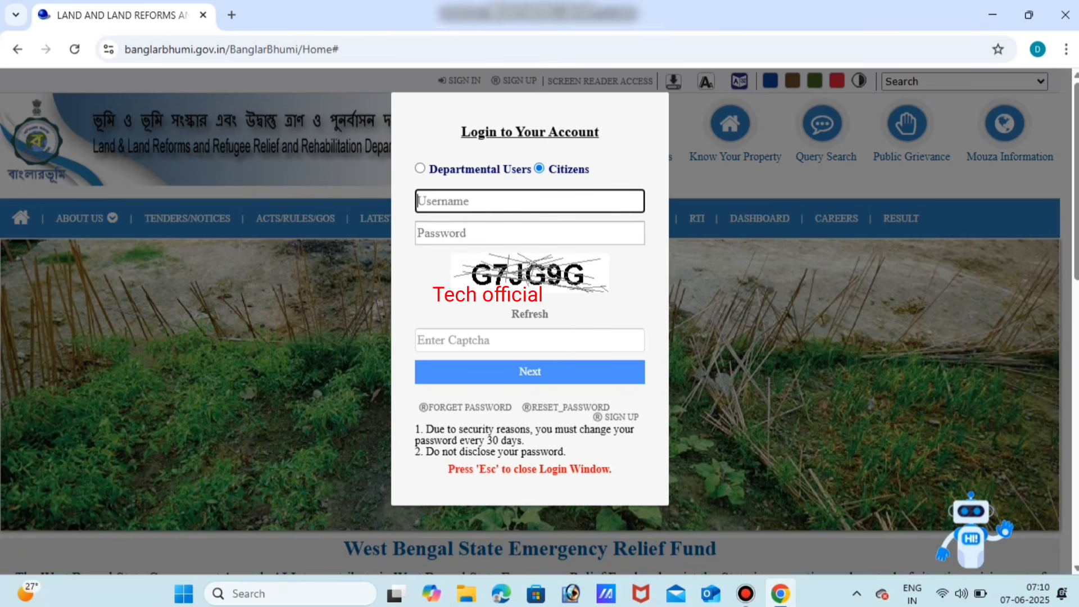
click(529, 233)
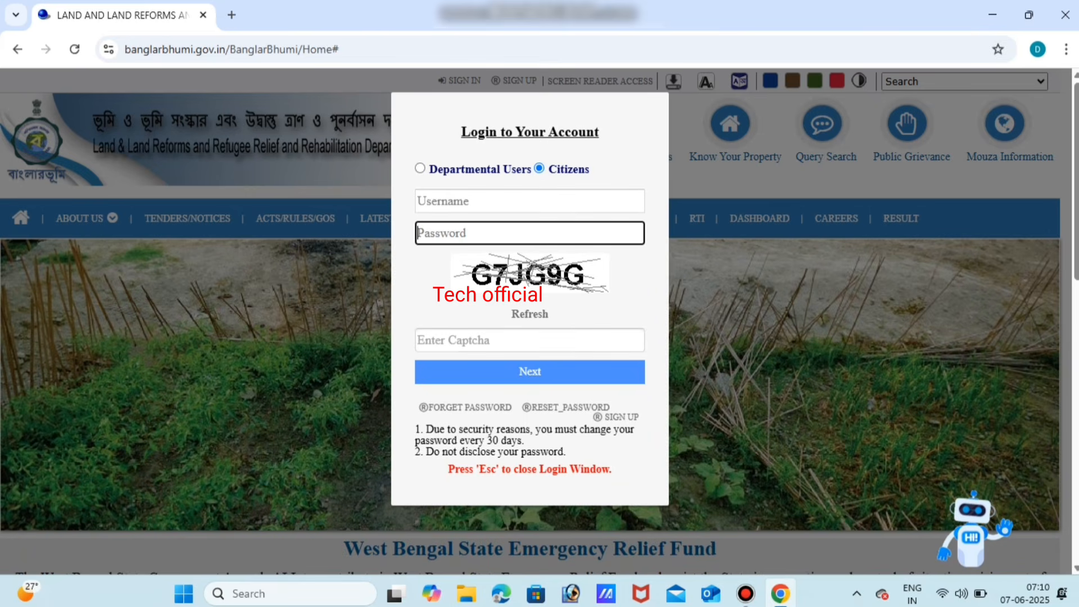
click(530, 340)
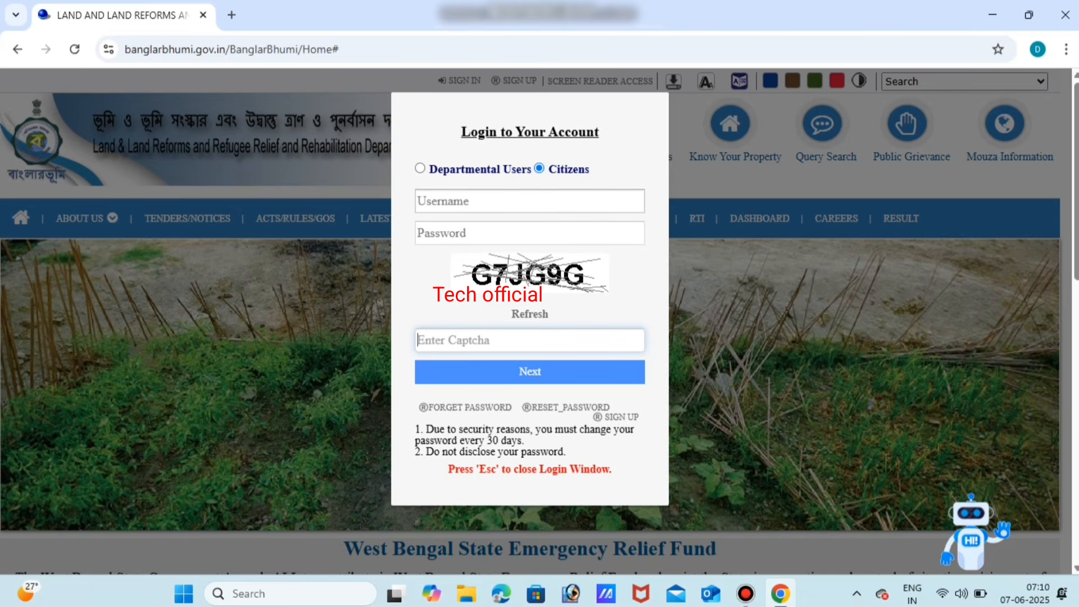
- Enter the username, account password and shown captcha, then request the one-time password
click(529, 201)
text(***)
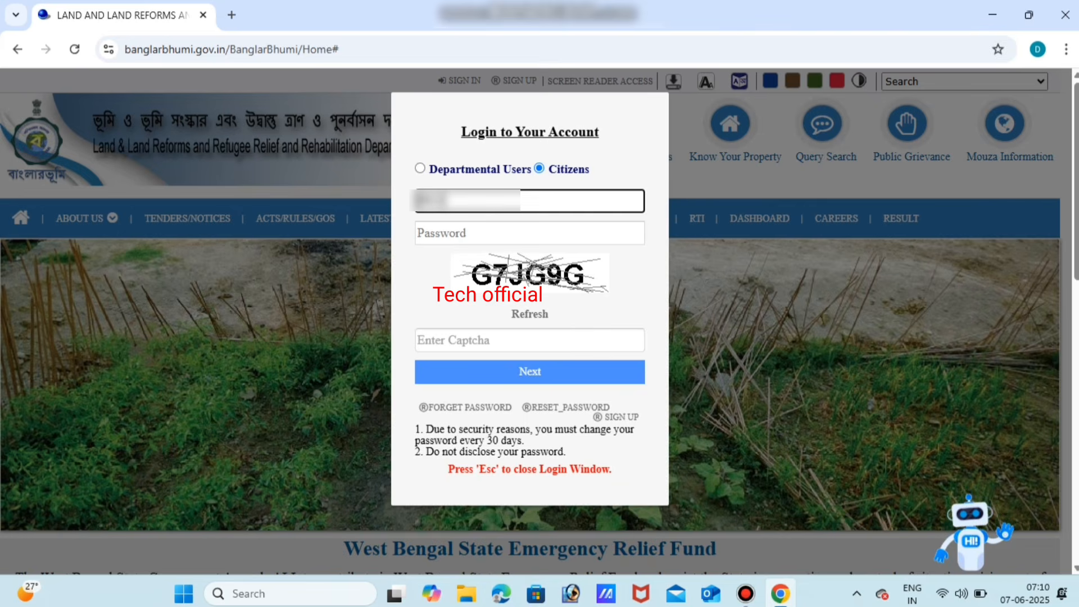
text(***)
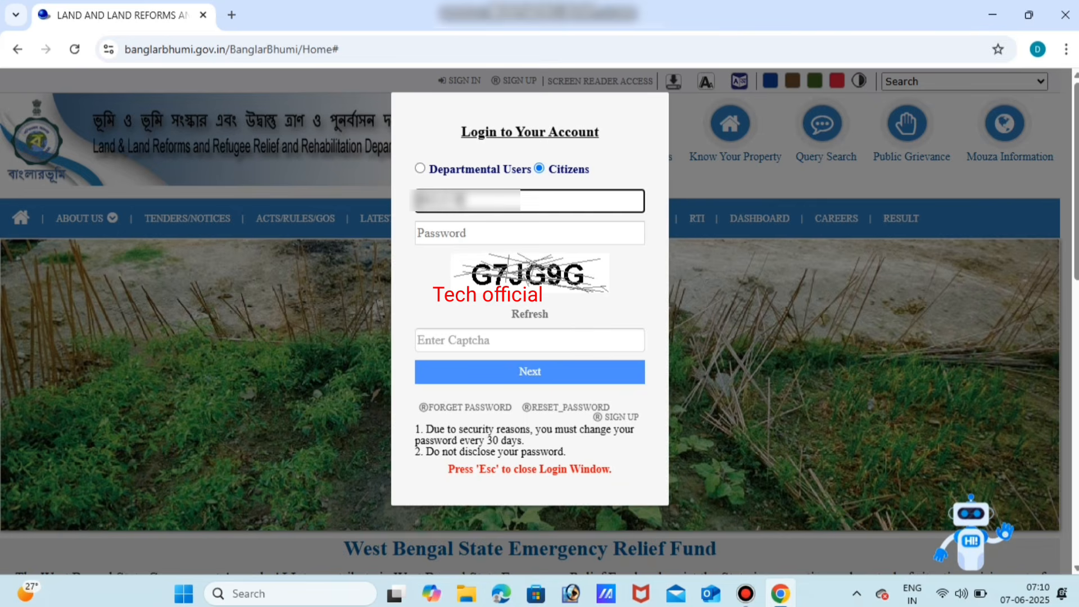
text(***)
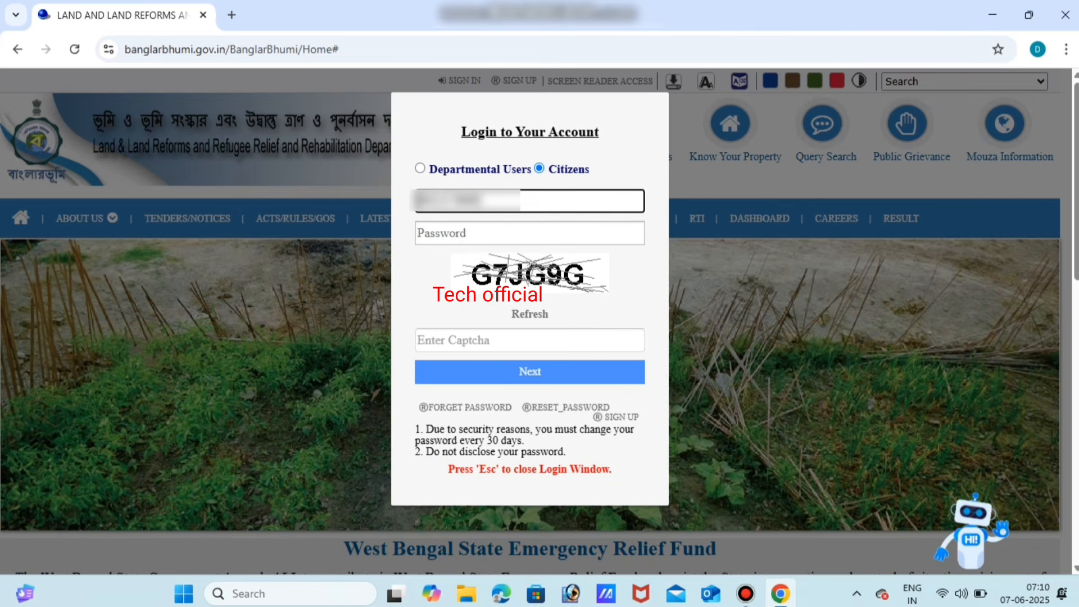
key(Tab)
text(****)
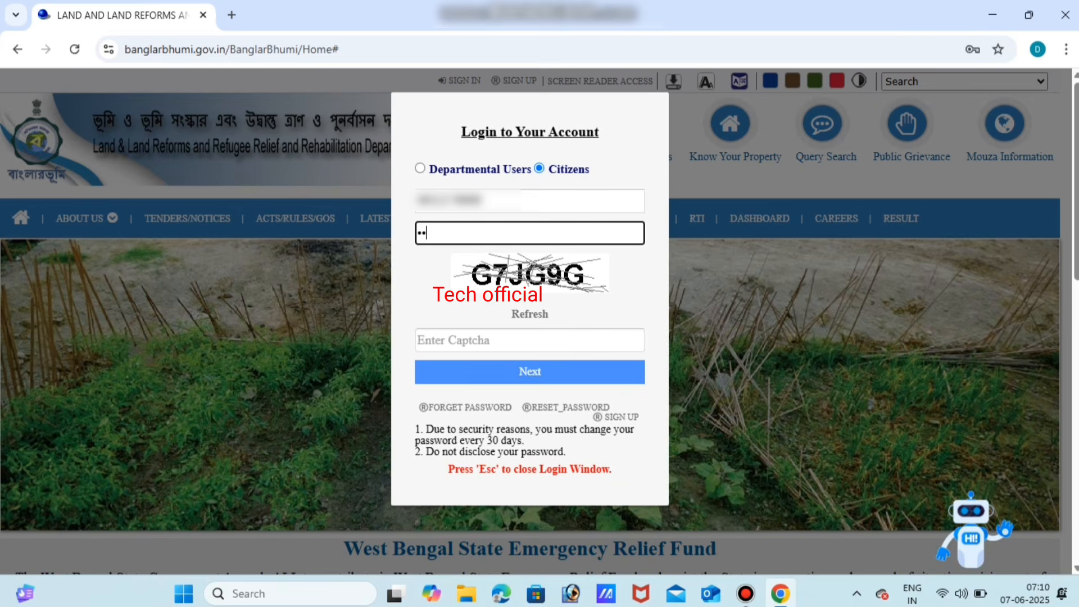
text(*****)
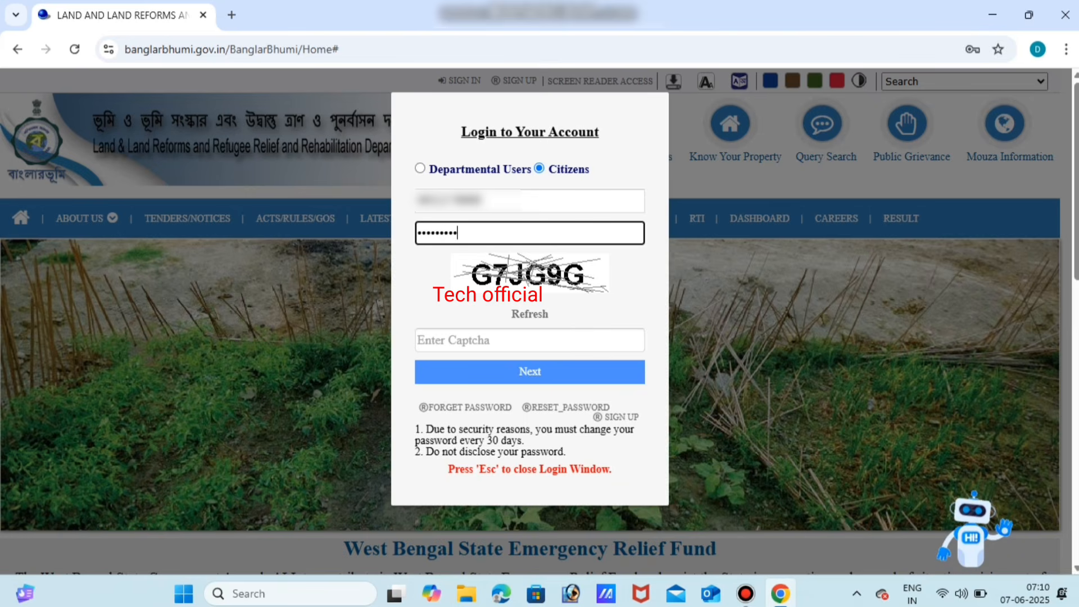
text(**)
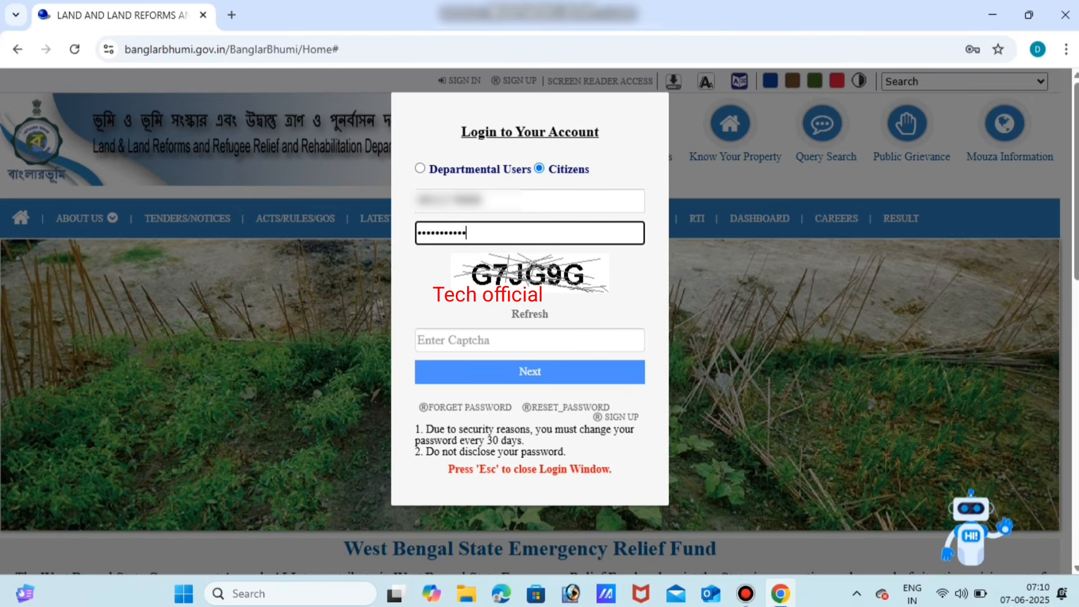
text(*)
click(450, 340)
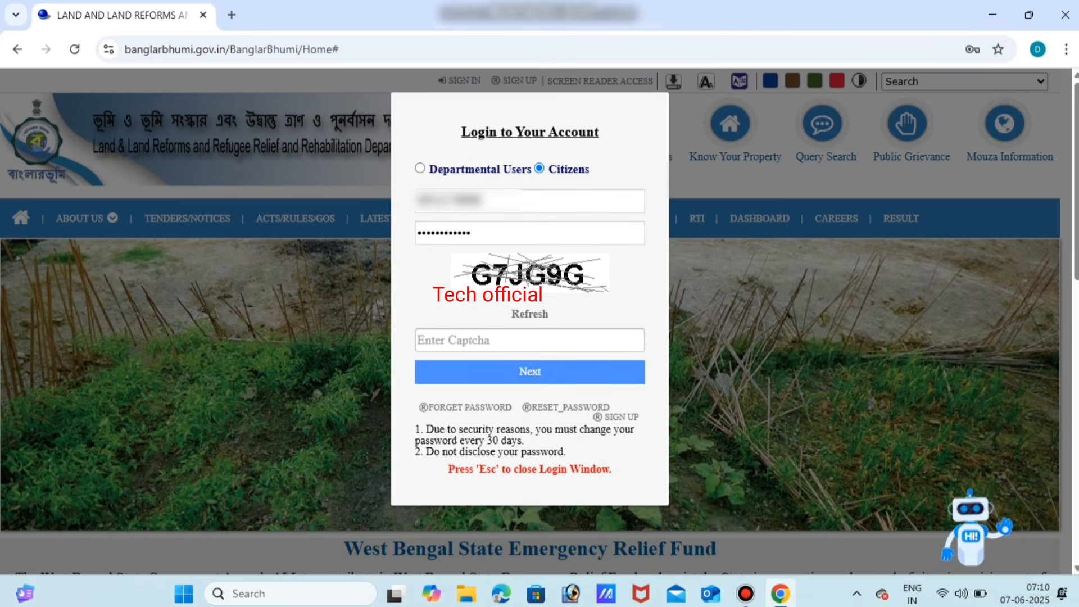
text(G)
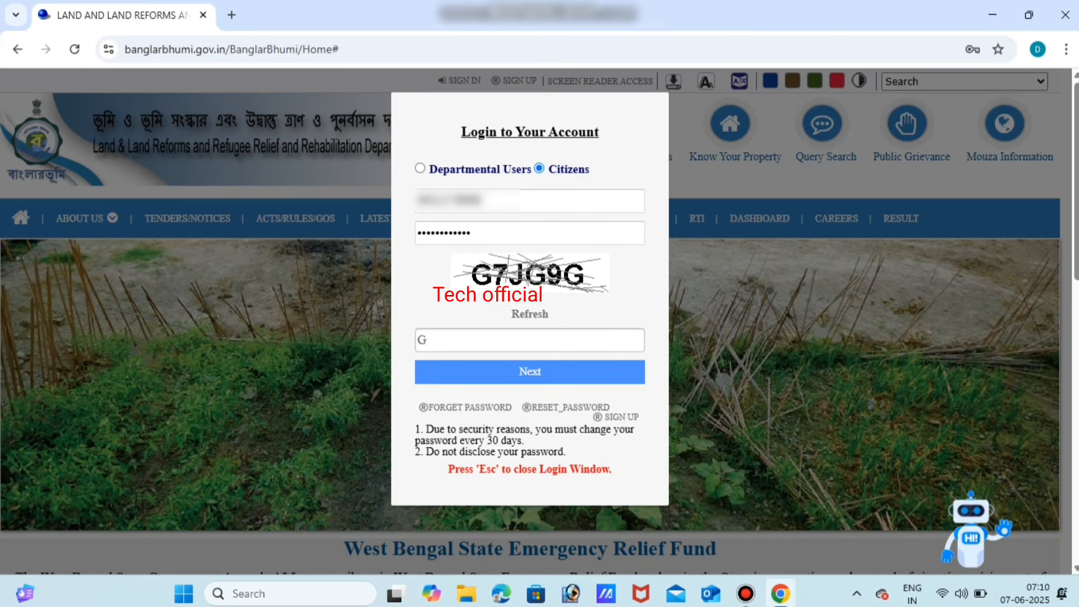
text(7JG)
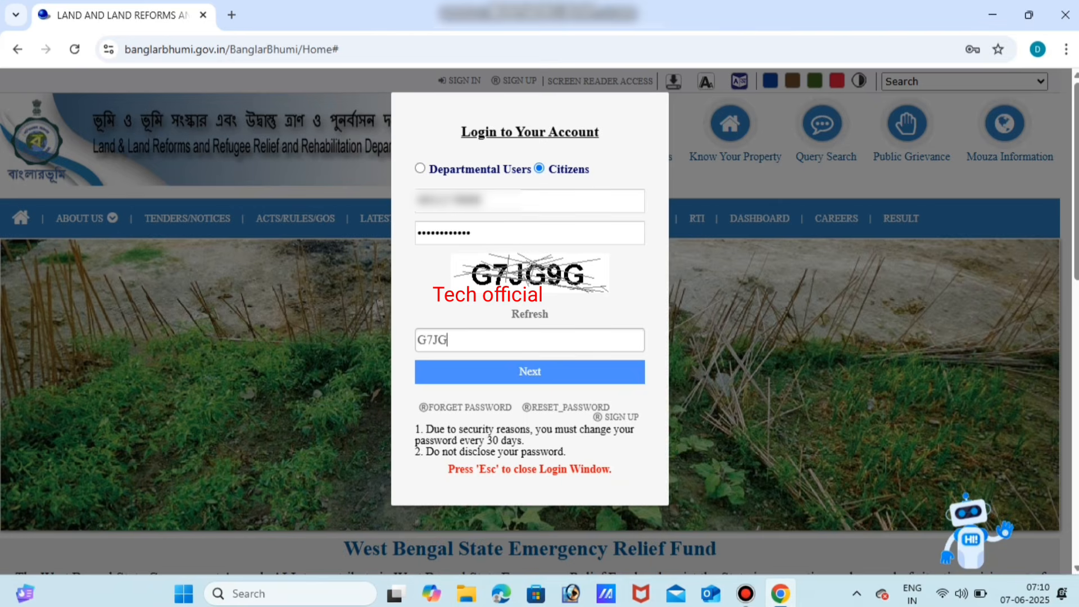
text(9G)
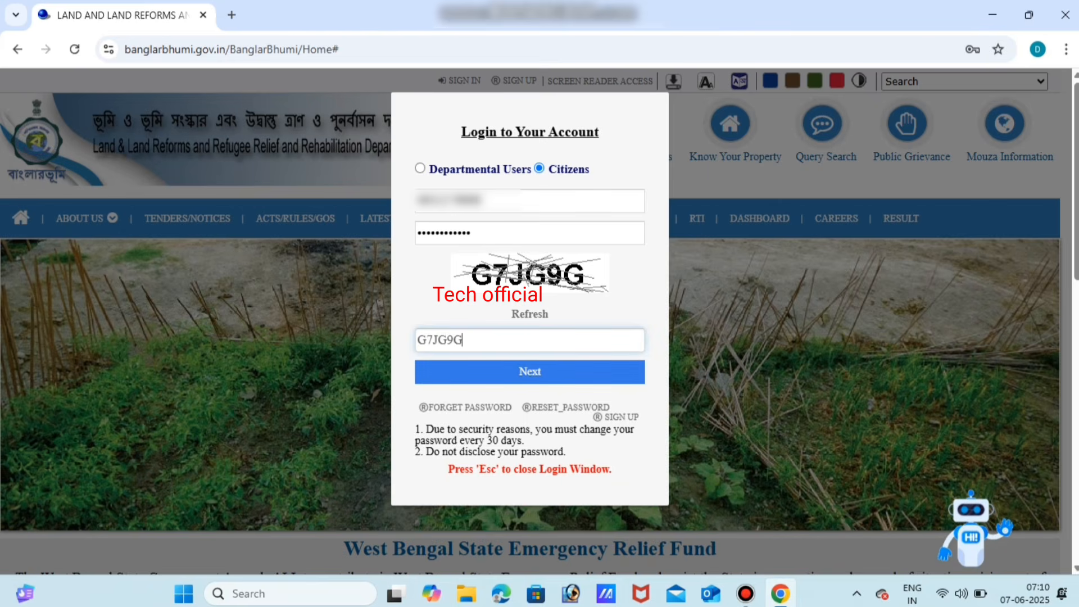
click(530, 373)
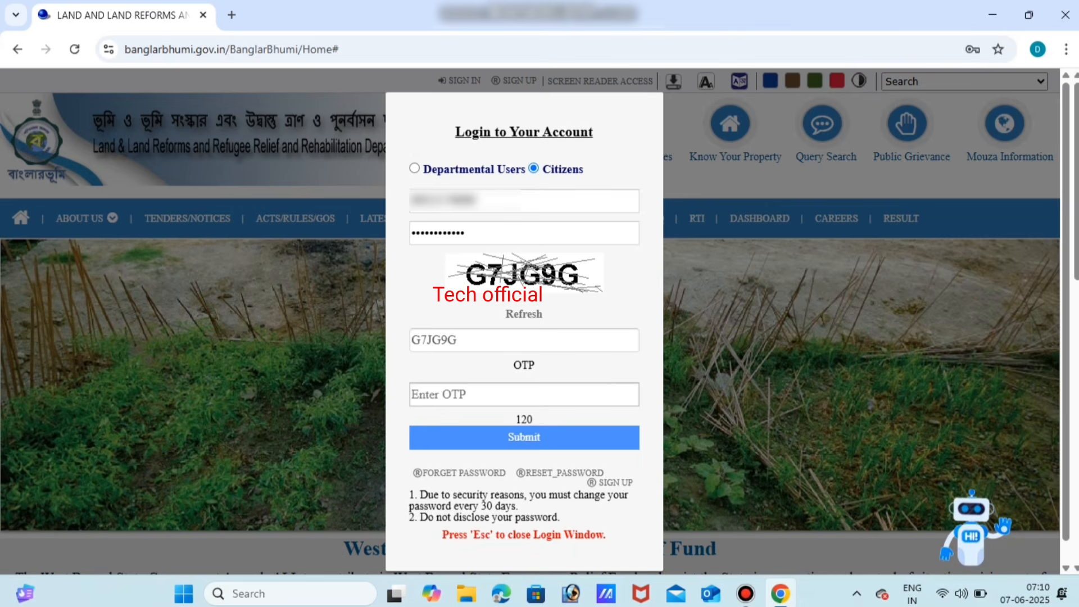
- Enter the received one-time password and submit it to finish signing in
click(524, 394)
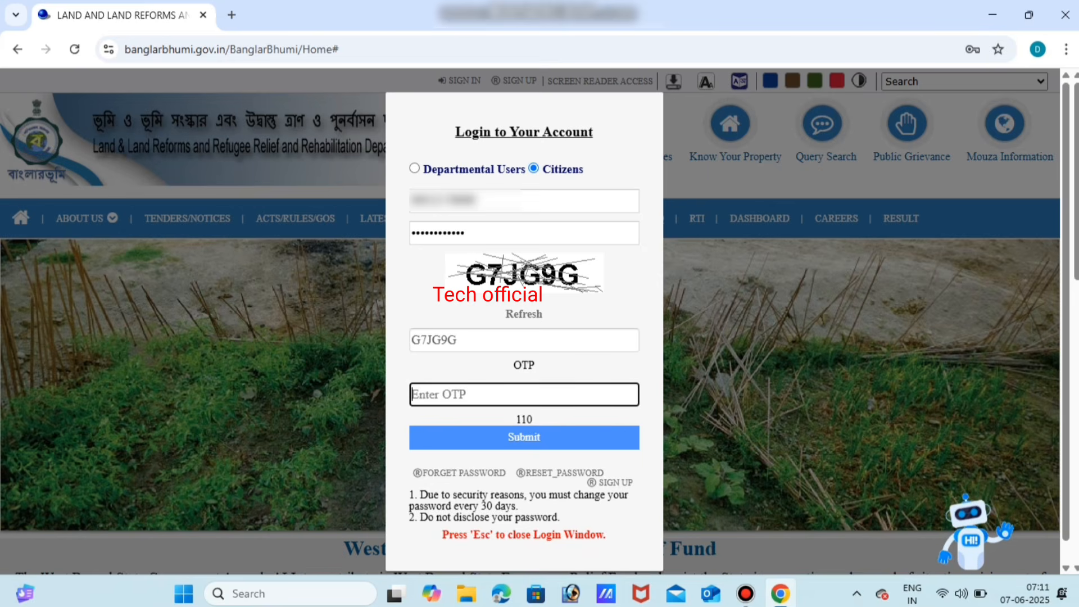
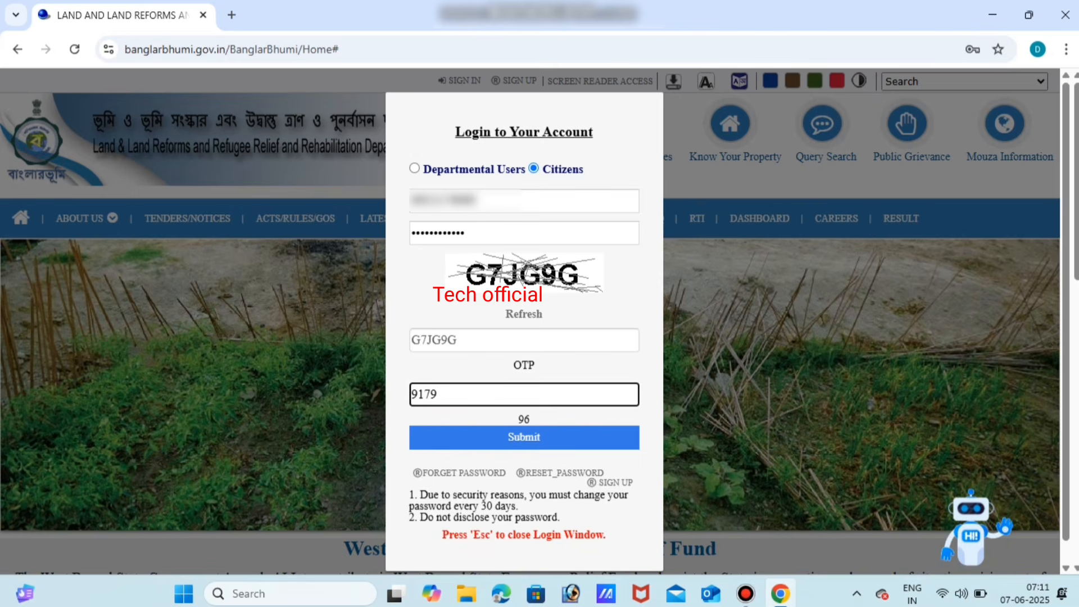
key(Return)
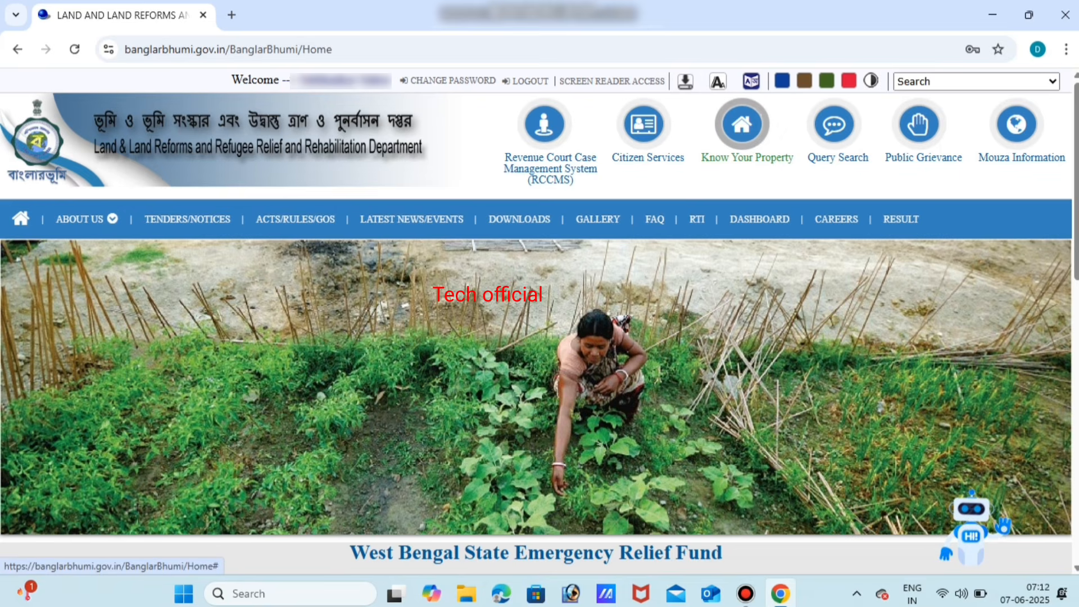
- Open the Know Your Property lookup and choose the property's district and block
click(742, 123)
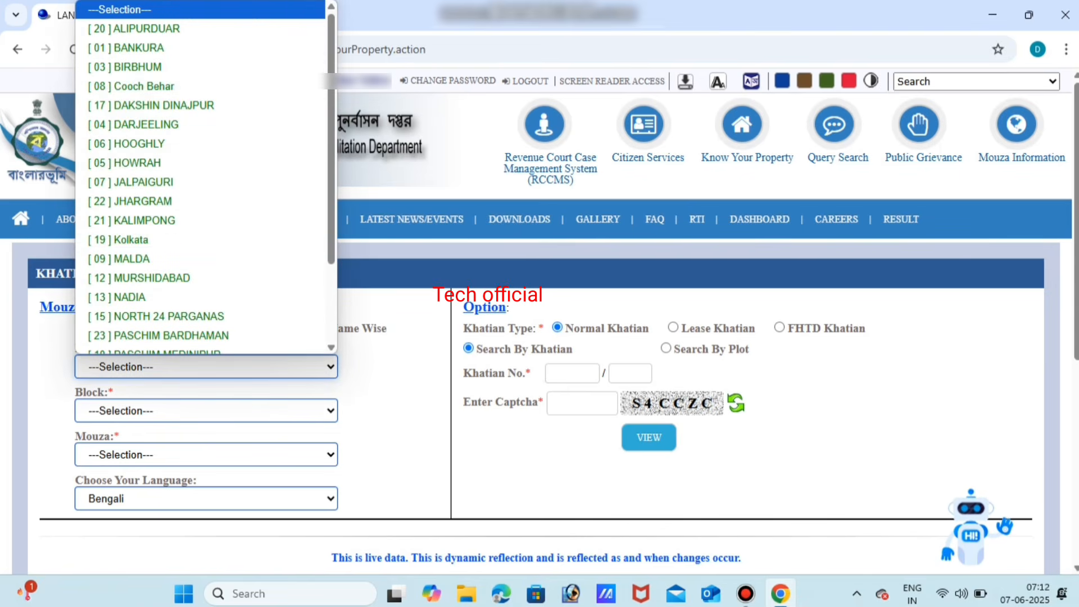
scroll(205, 180, down, 3)
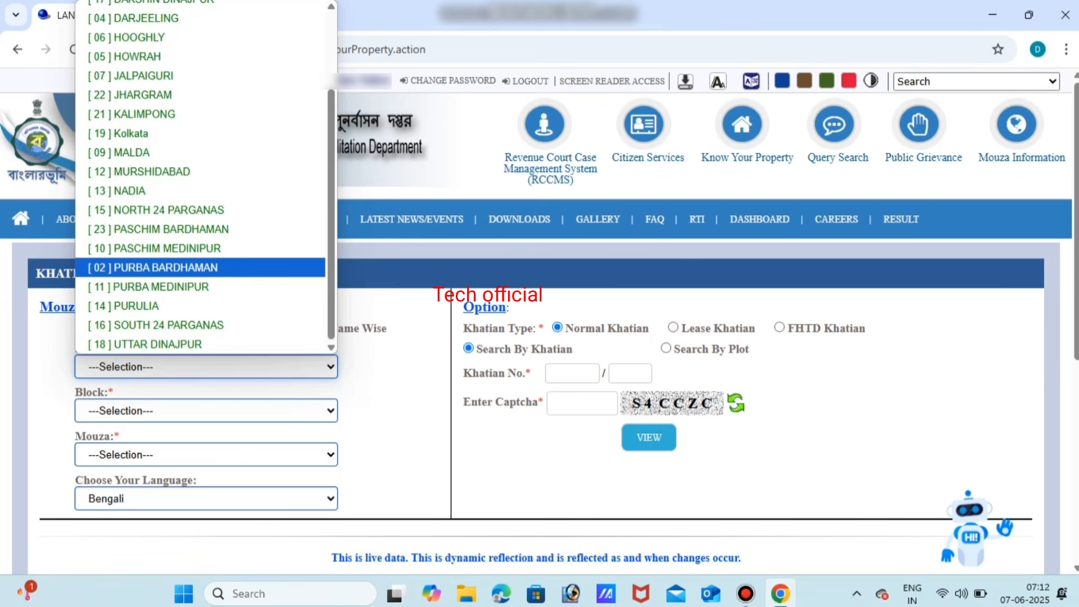
click(161, 286)
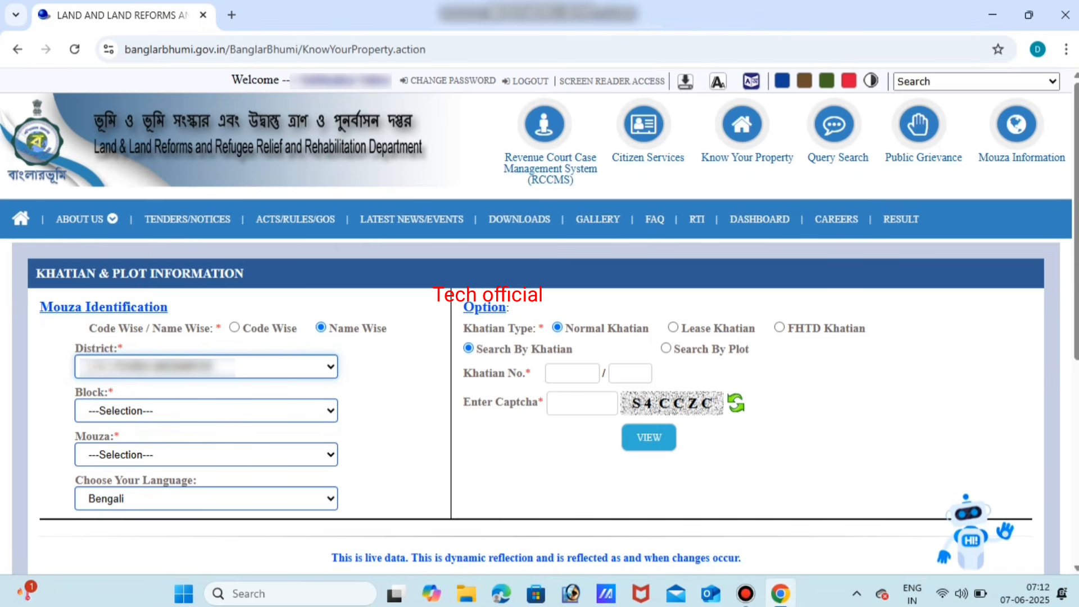
click(206, 411)
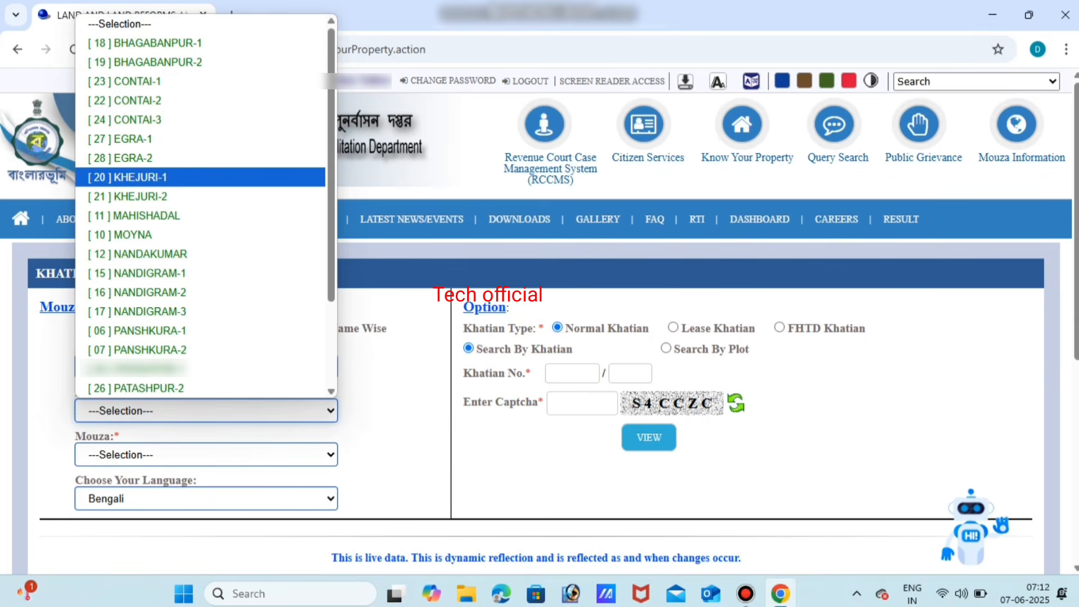
click(331, 391)
click(331, 392)
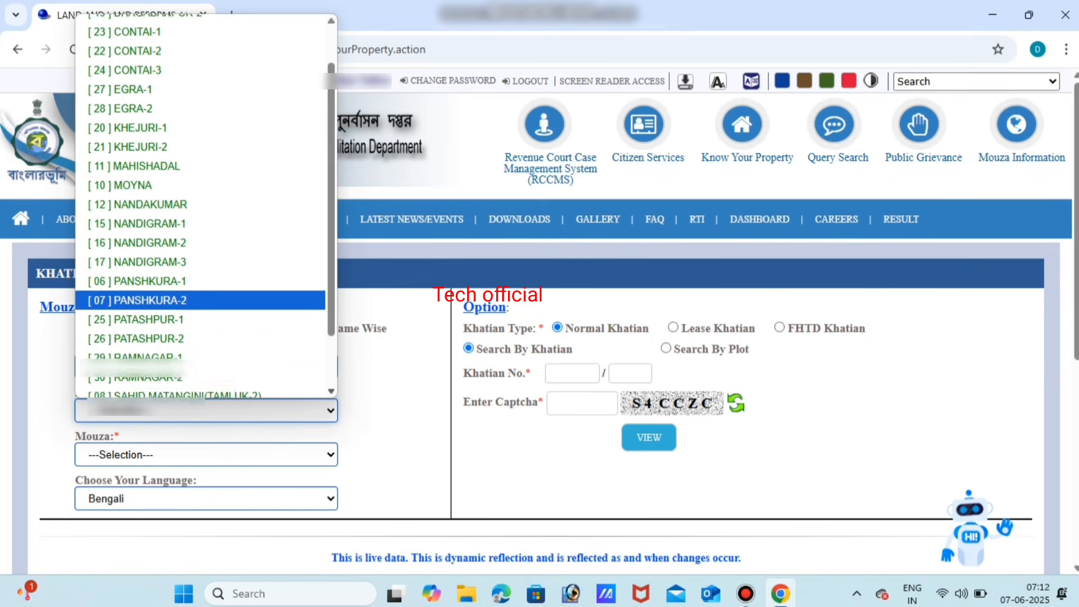
click(331, 391)
click(331, 392)
click(149, 234)
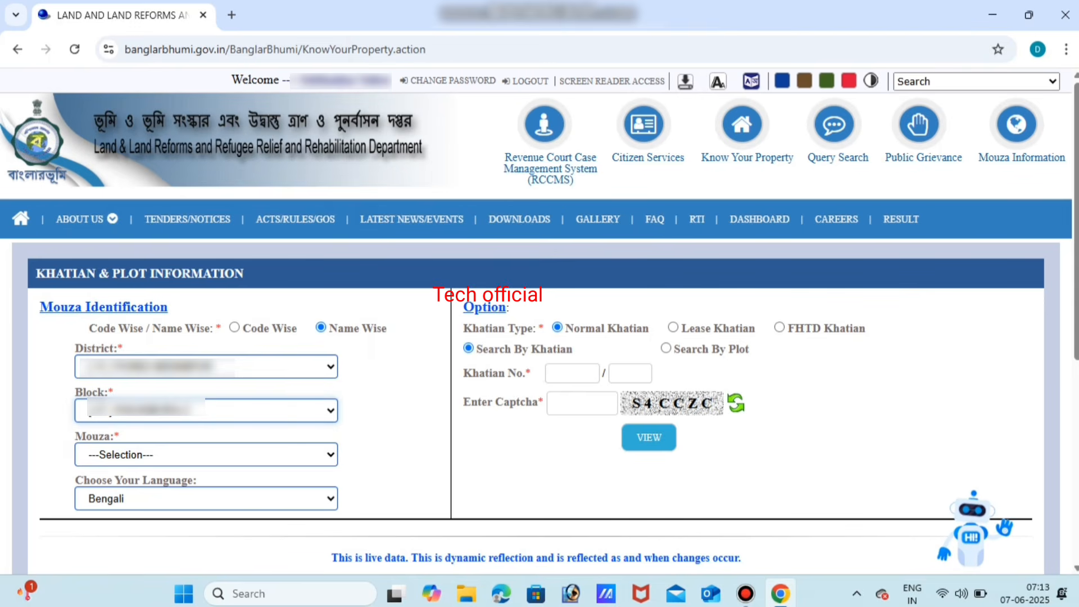
- Scroll through the mouza list and pick the property's mouza
click(330, 454)
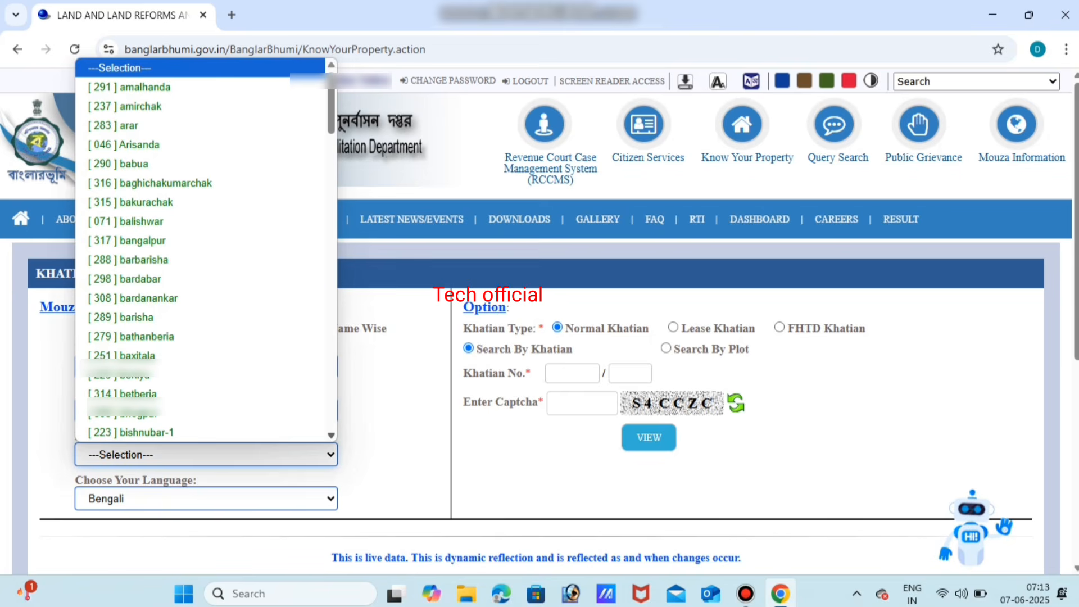
scroll(206, 250, down, 5)
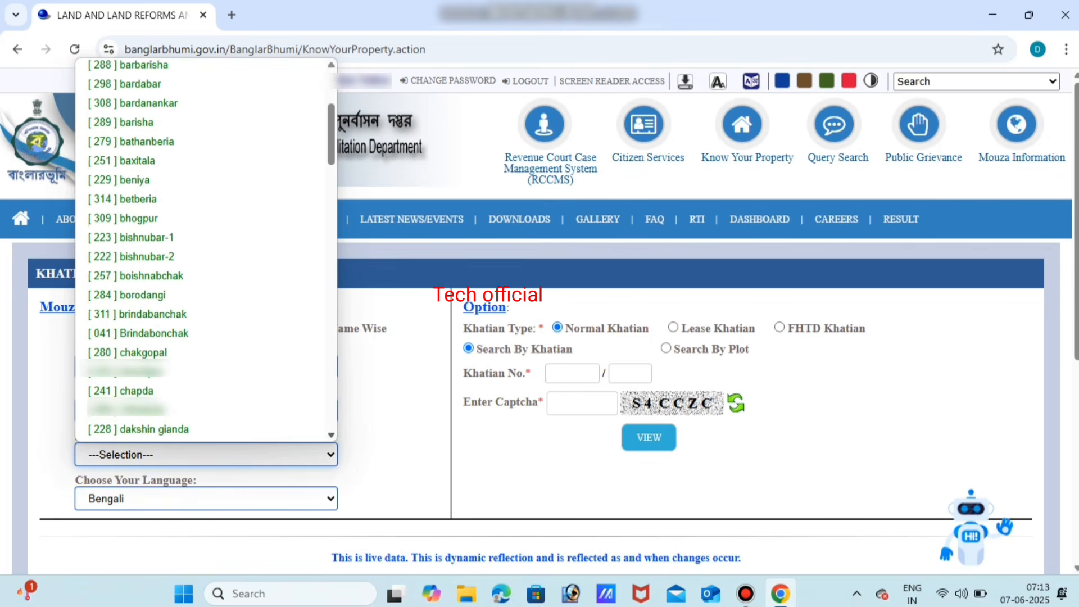
scroll(206, 250, down, 1)
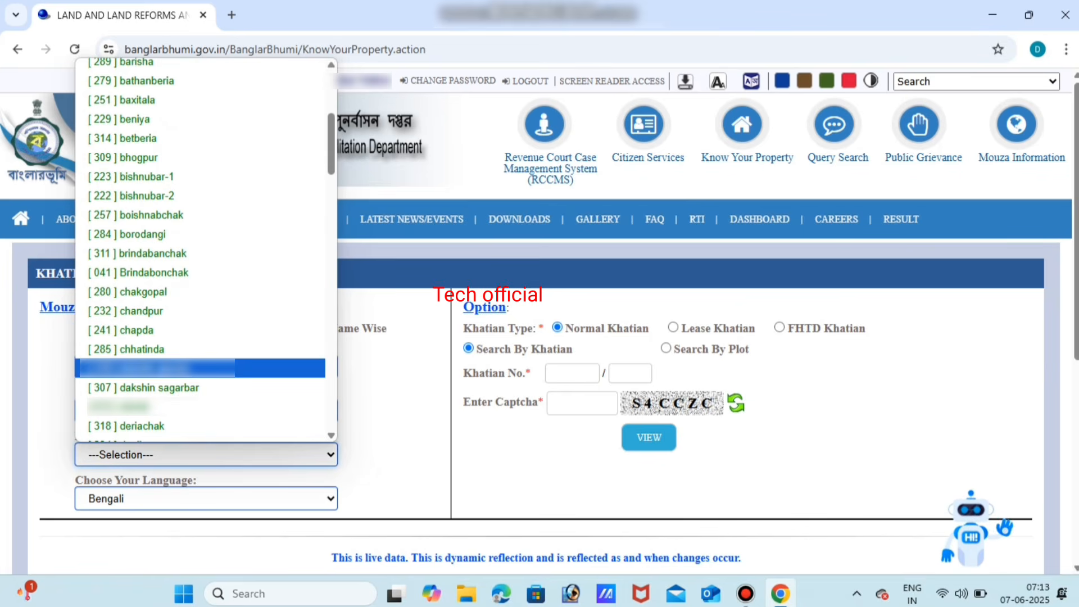
scroll(206, 250, down, 5)
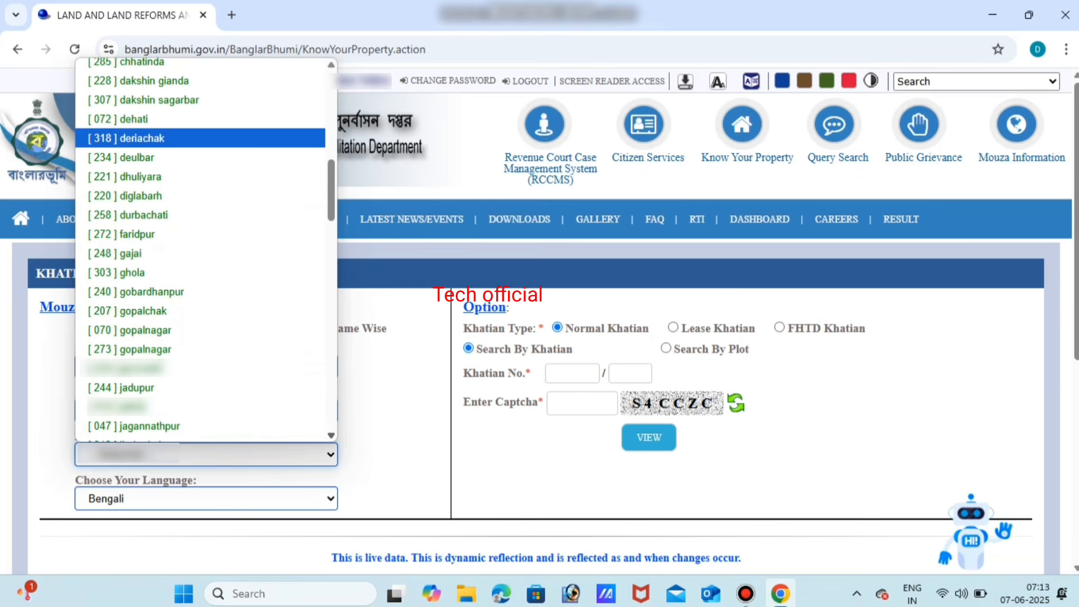
scroll(205, 251, down, 3)
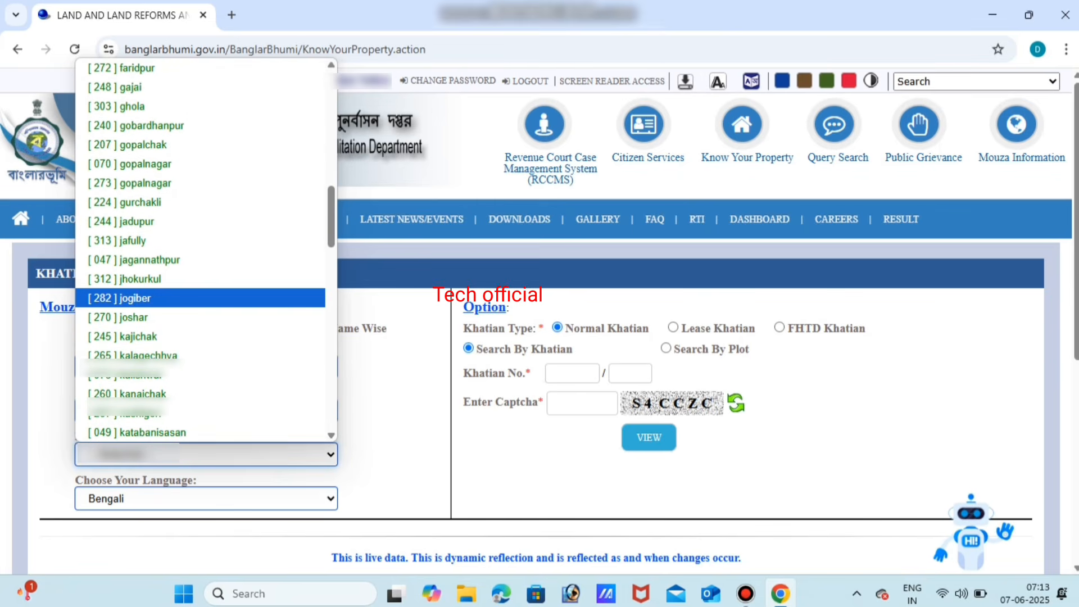
click(135, 298)
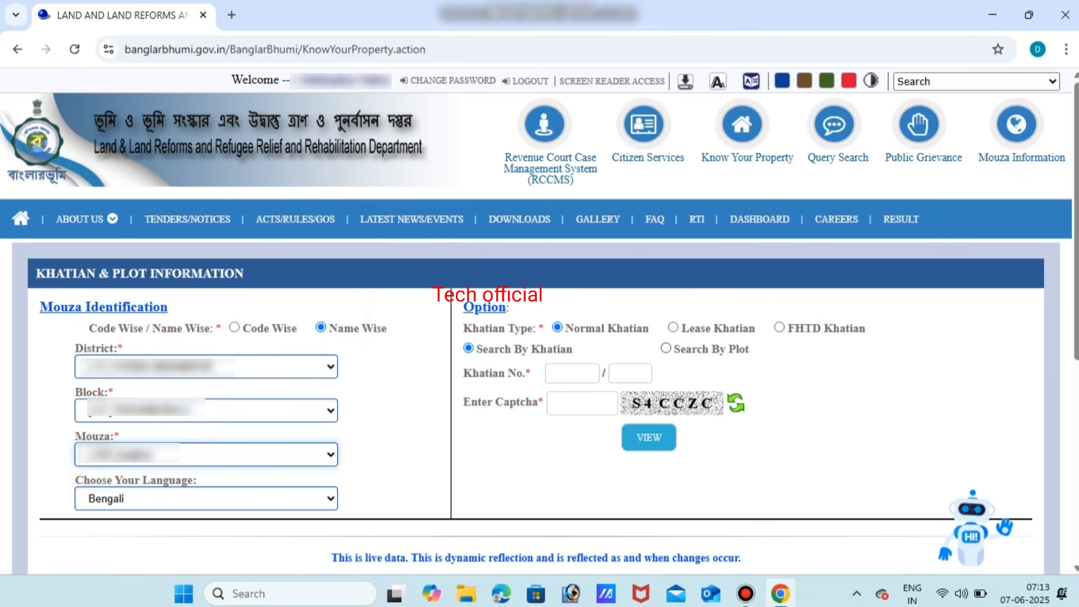
- Search by Khatian number, entering the number and the shown captcha, and view the record
click(666, 348)
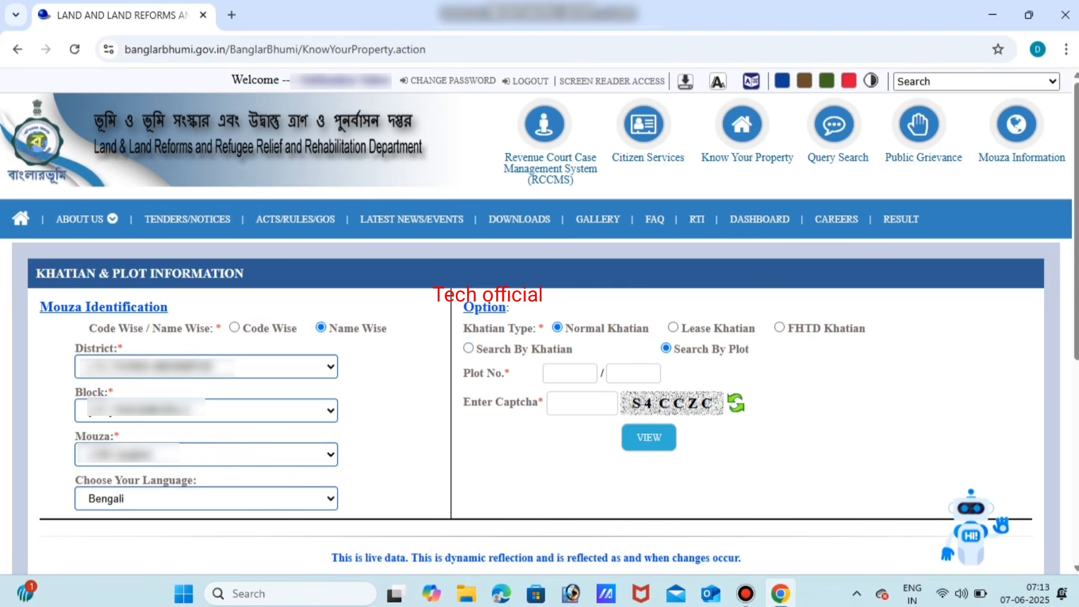
click(468, 348)
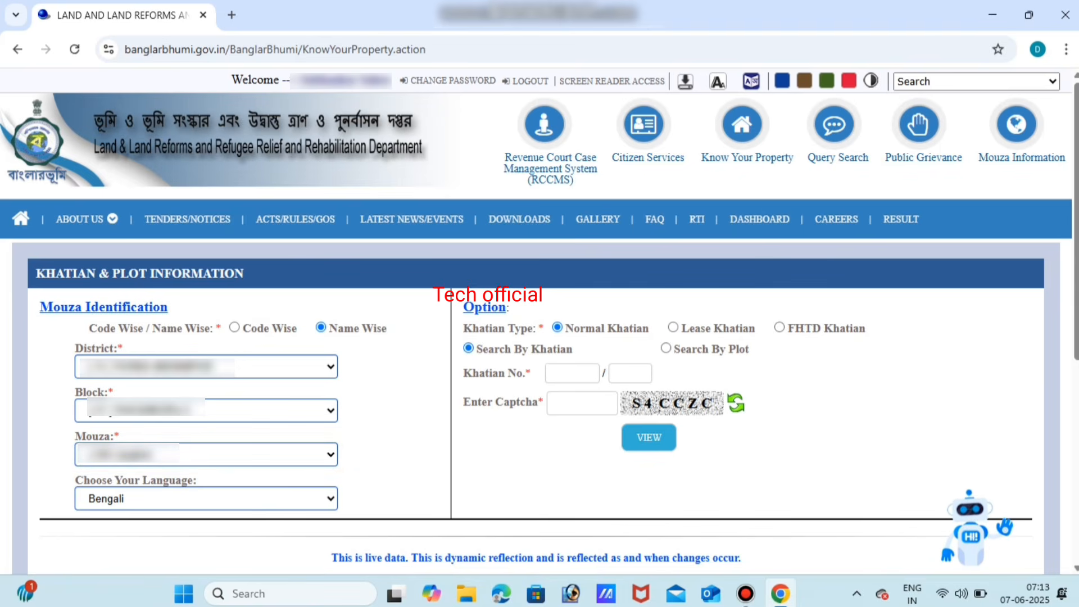
click(572, 373)
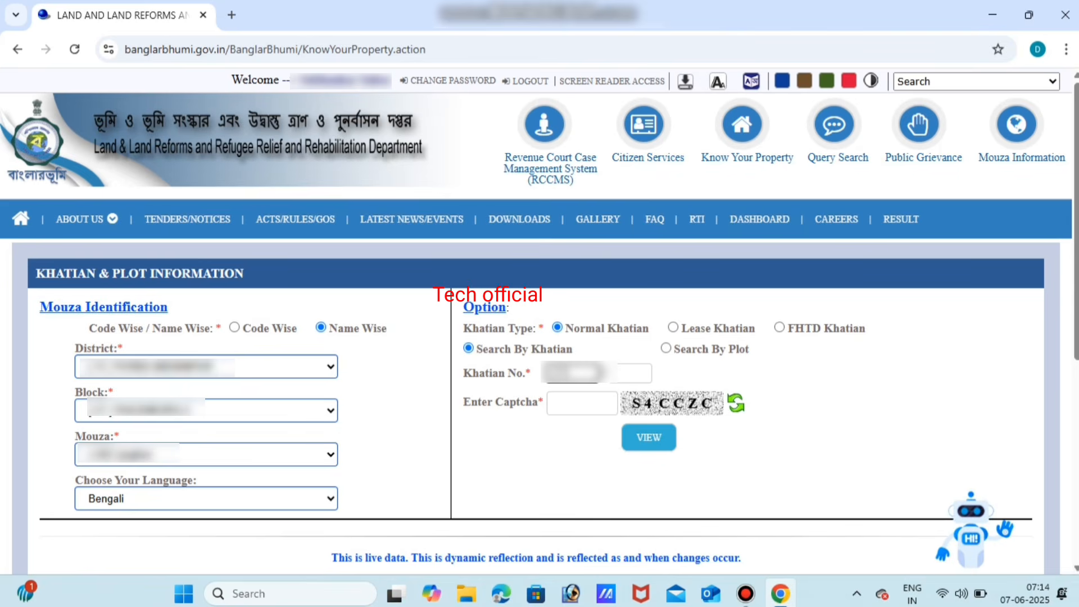
click(582, 403)
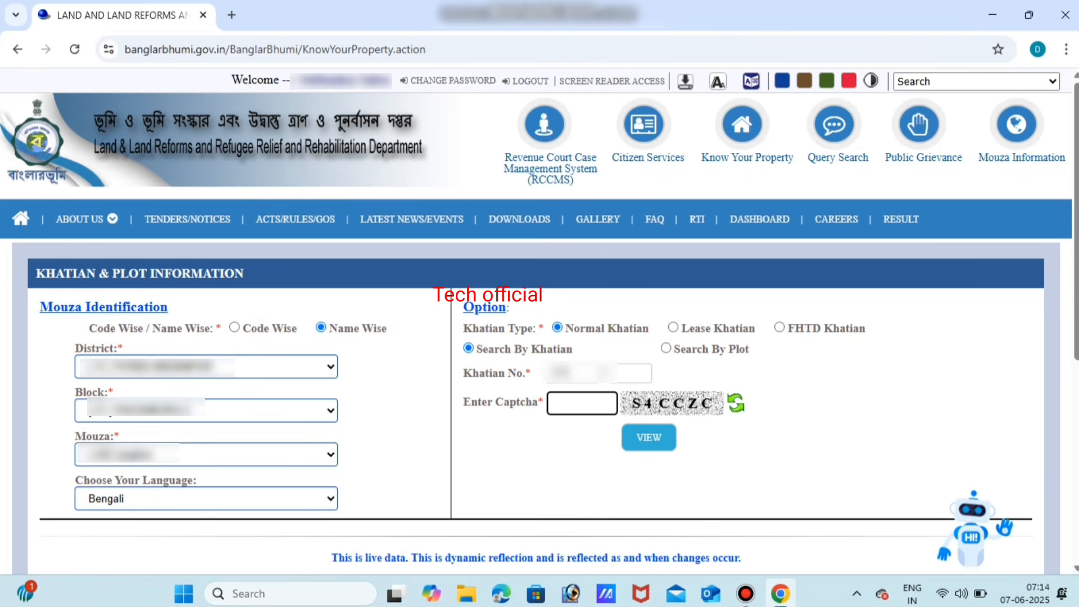
text(S4)
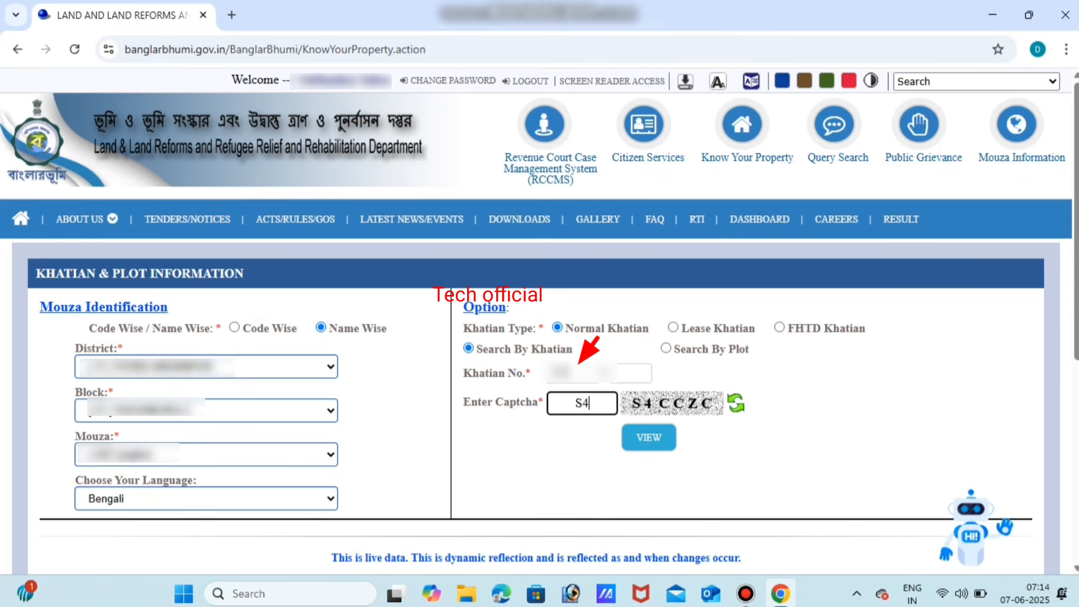
text(CCZC)
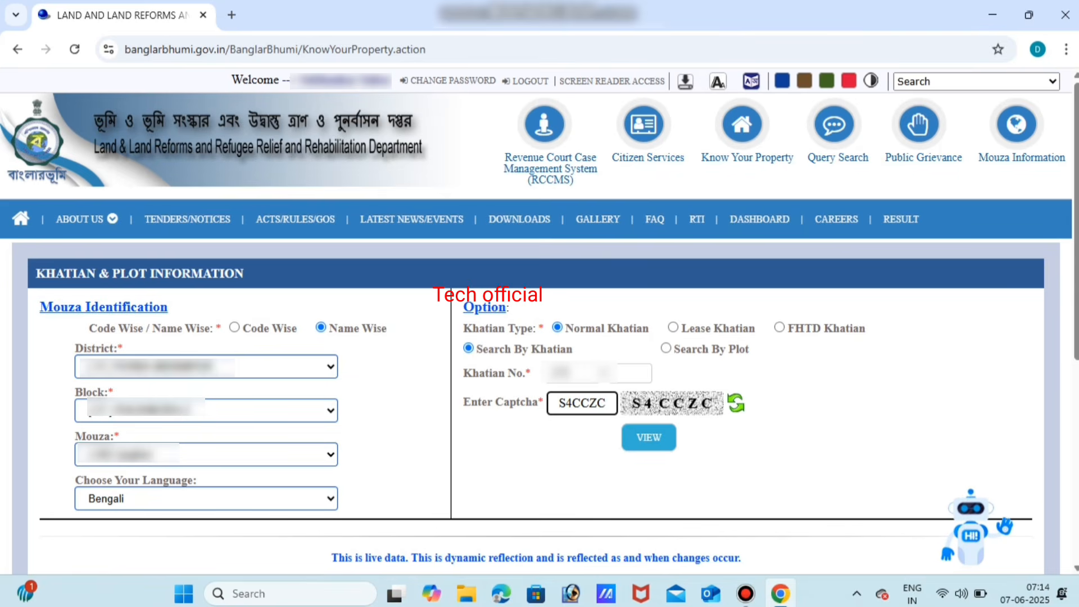
click(649, 438)
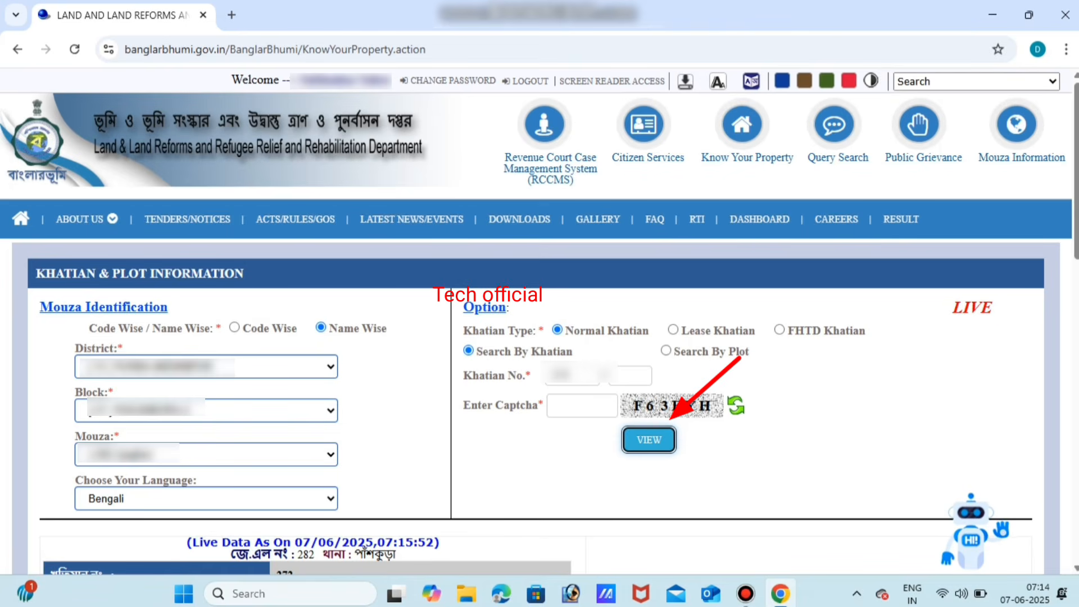
- Scroll through the owner details and the plot-wise table of 19 plots starting at plot 672
scroll(364, 100, down, 8)
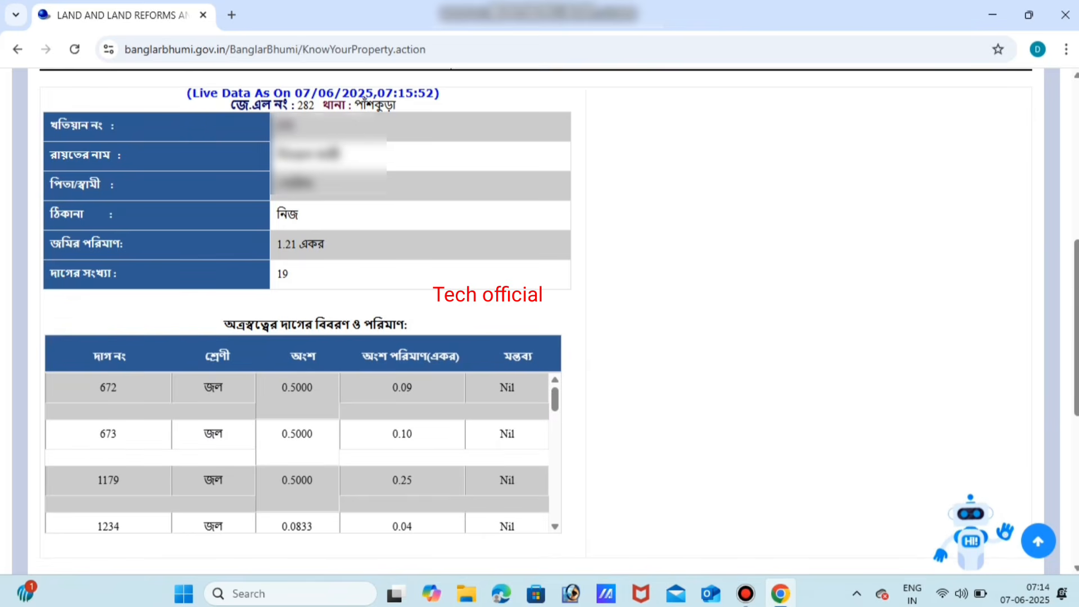
scroll(298, 450, down, 10)
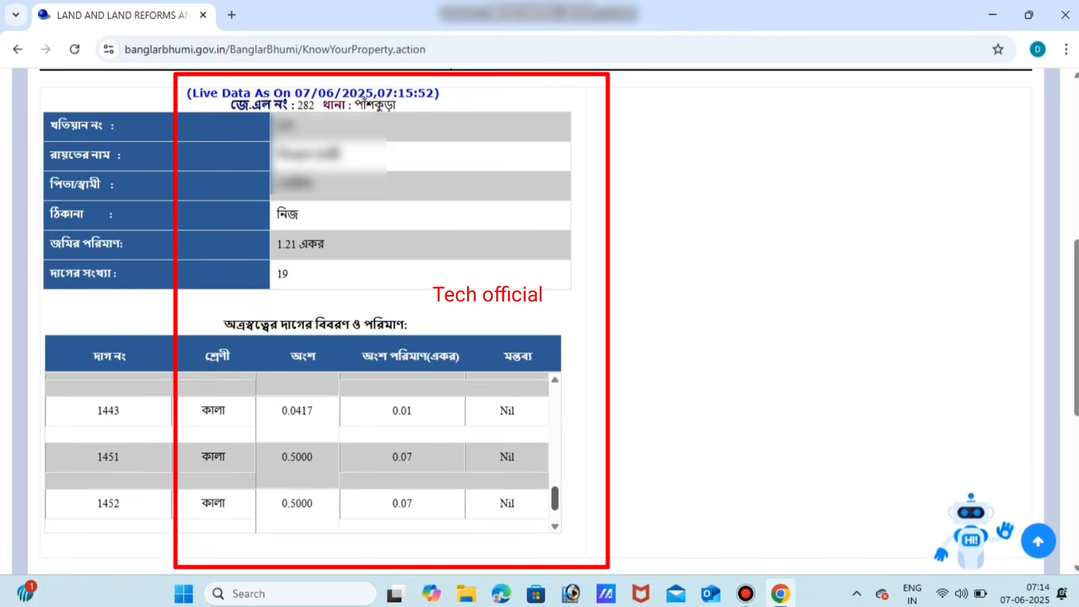
scroll(298, 453, up, 10)
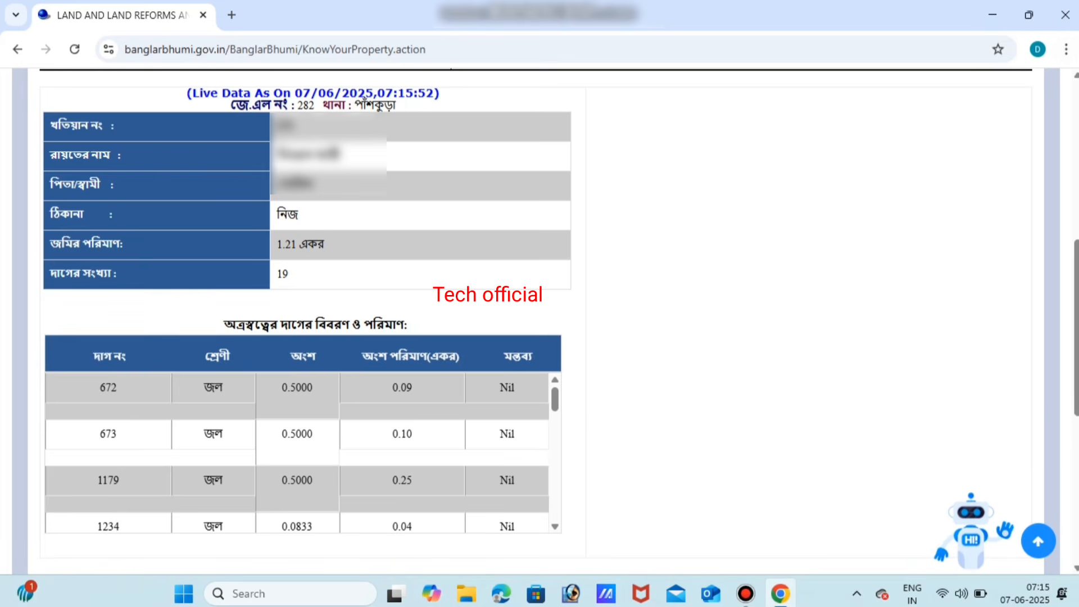
- Save the Khatian result page from Chrome as a complete webpage into Downloads
click(1066, 49)
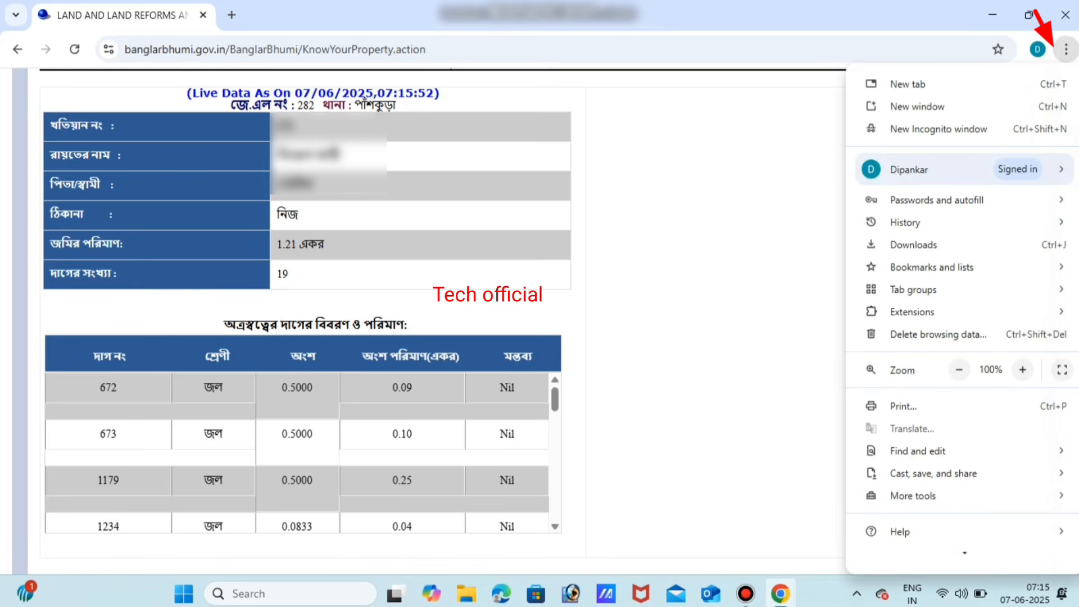
mouse_move(933, 267)
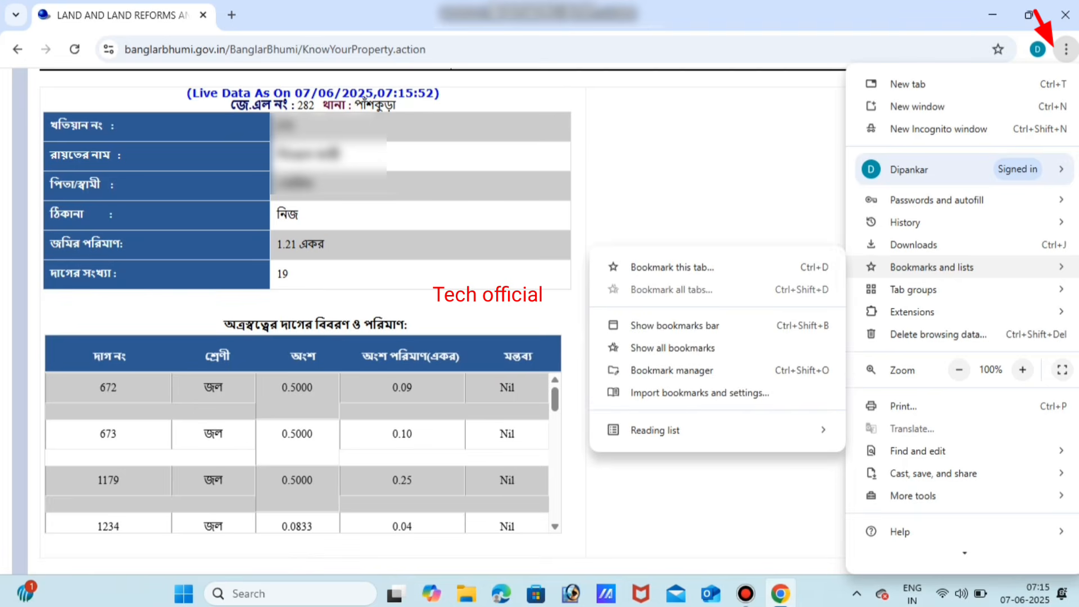
mouse_move(933, 473)
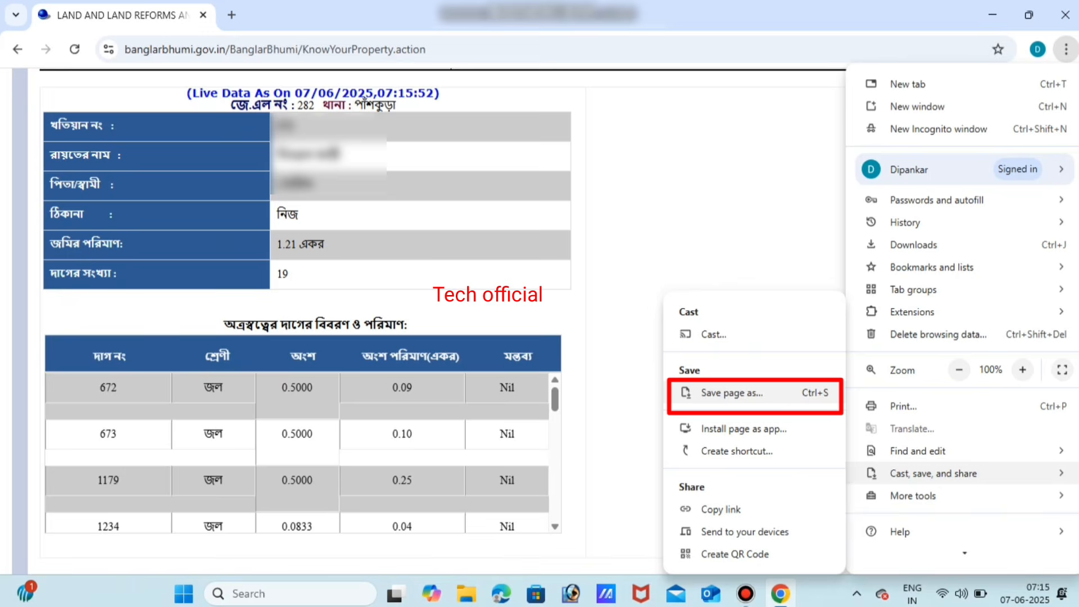
click(732, 393)
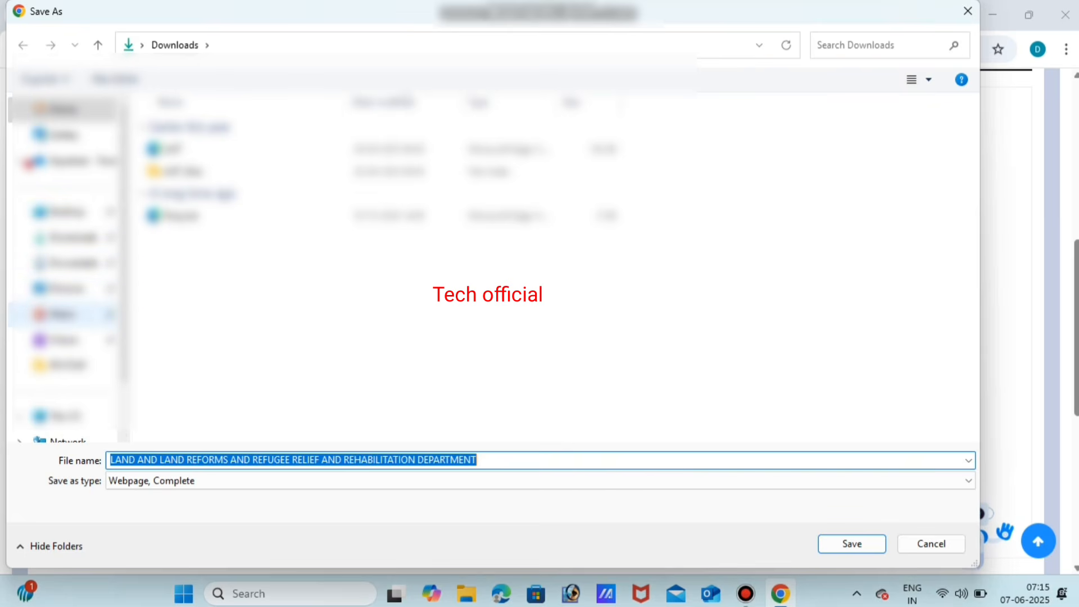
click(68, 237)
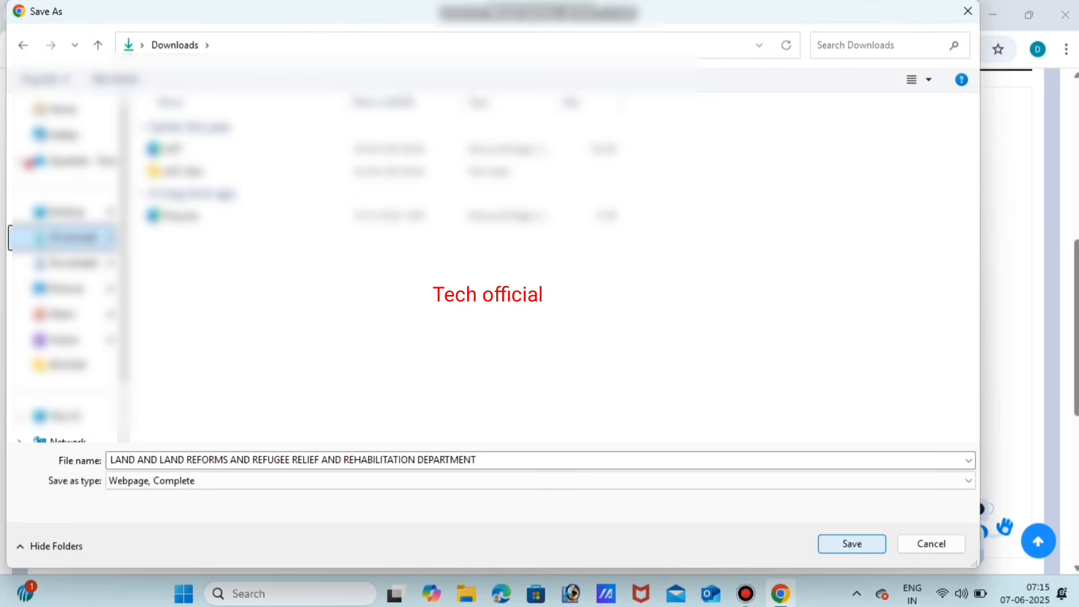
click(852, 543)
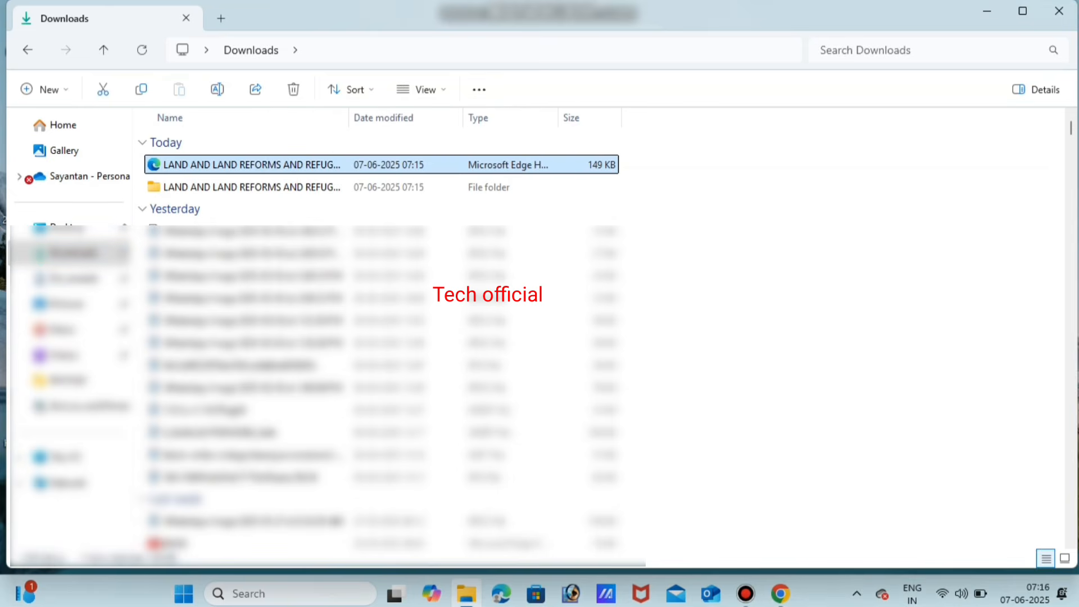
- Open the saved Khatian HTML file with Word from its Open with menu
key(shift+F10)
key(Down)
key(Down)
key(Down)
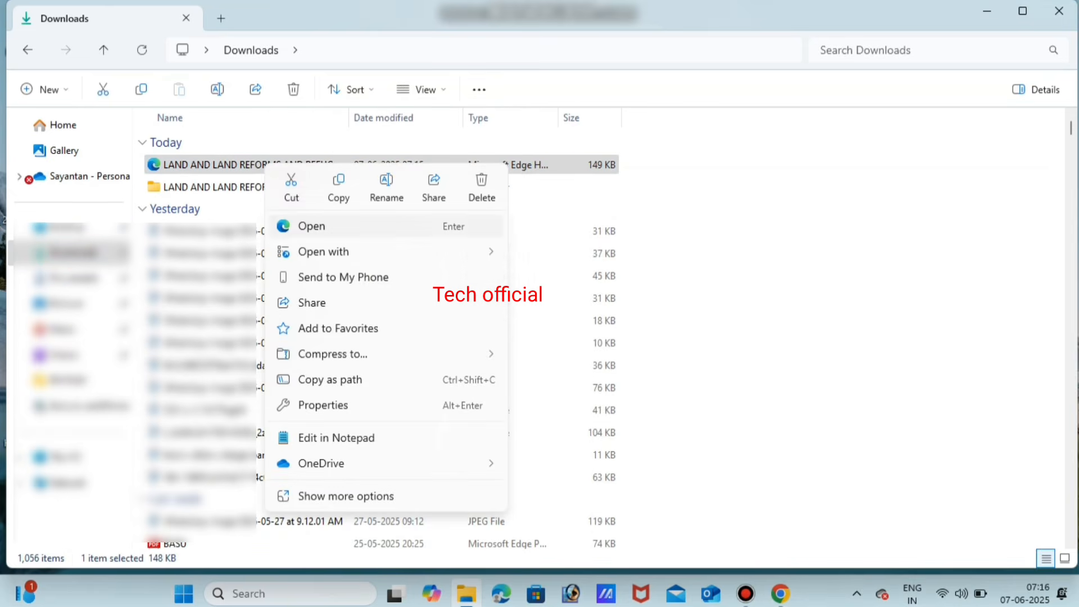
key(Right)
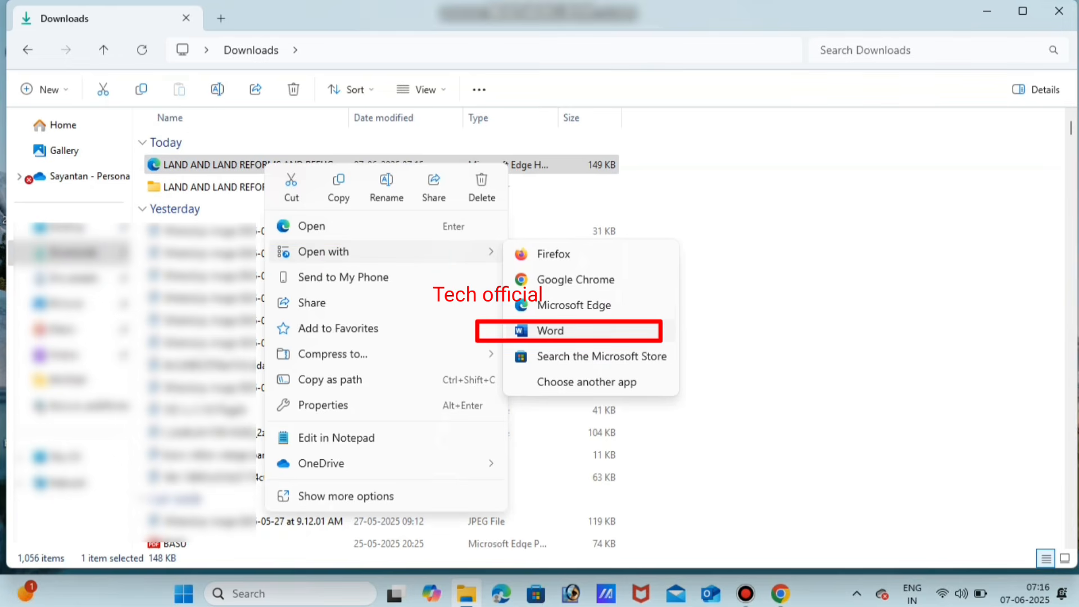
click(551, 328)
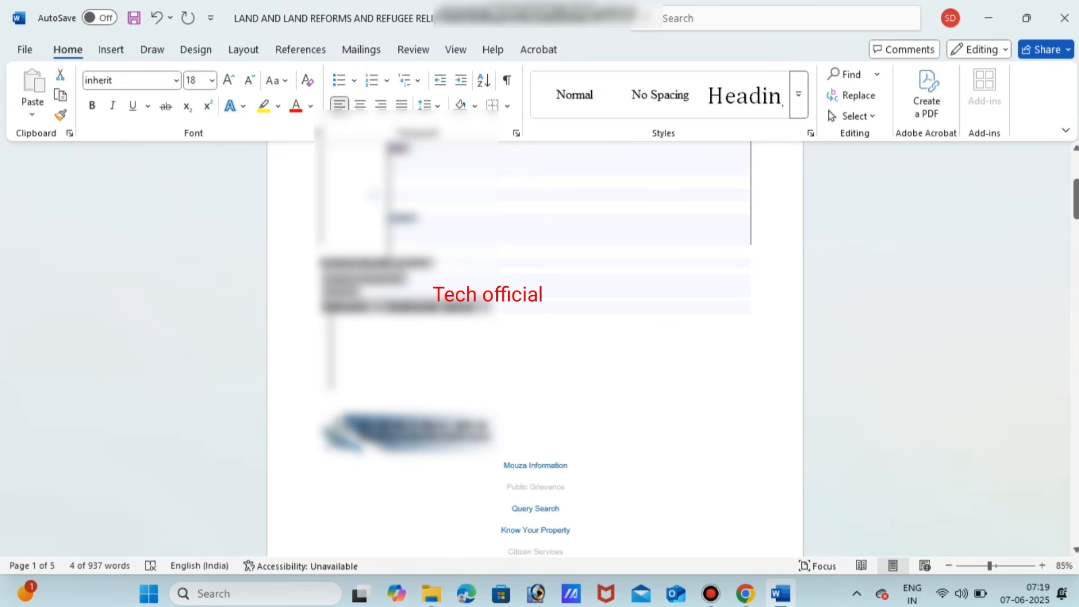
- Delete the leftover top text, site links, mouza list and search form down to the captcha line
drag(709, 368, 715, 372)
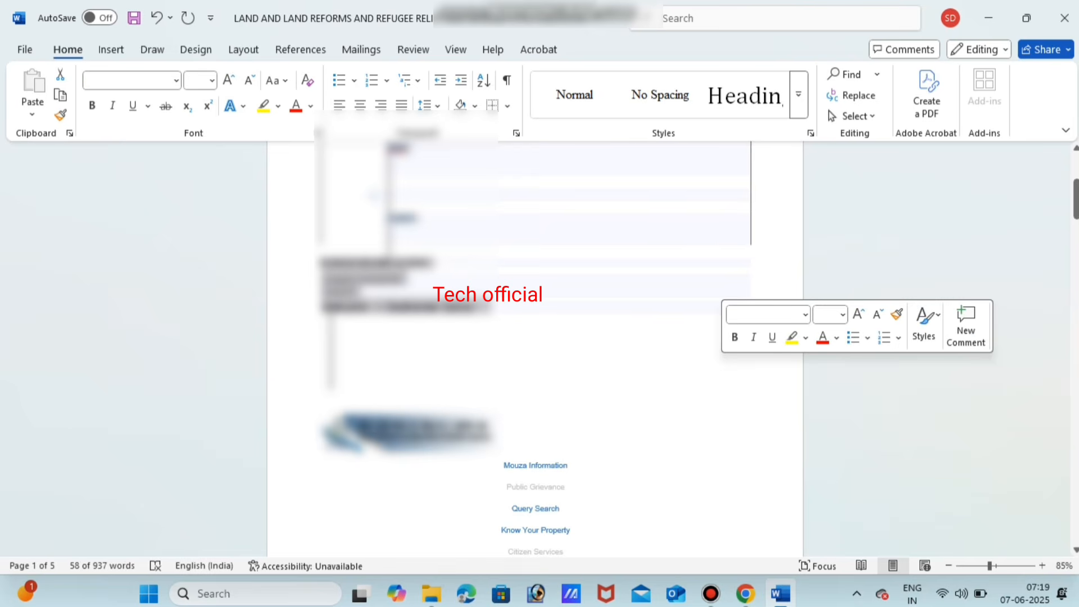
key(Delete)
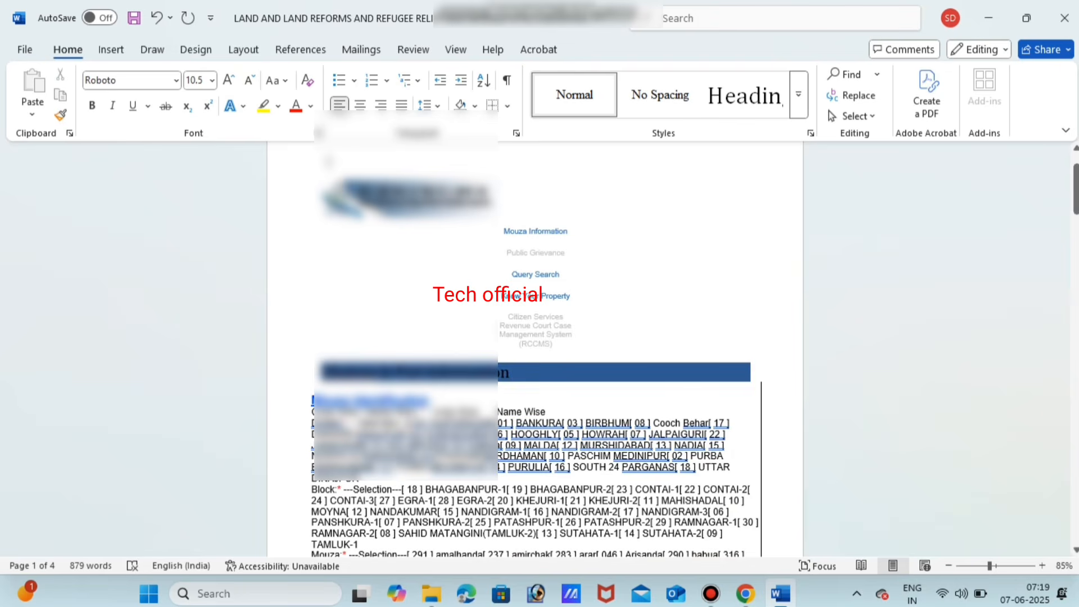
key(shift+Down)
key(shift+Down)
key(shift+Down)
key(shift+Down)
key(shift+Down)
key(shift+Down)
key(shift+Down)
key(shift+Down)
key(shift+Down)
key(shift+Down)
key(shift+Down)
key(shift+Down)
key(shift+Down)
key(shift+Down)
key(shift+Down)
key(shift+Down)
key(shift+Down)
key(shift+Down)
key(shift+Down)
key(shift+Down)
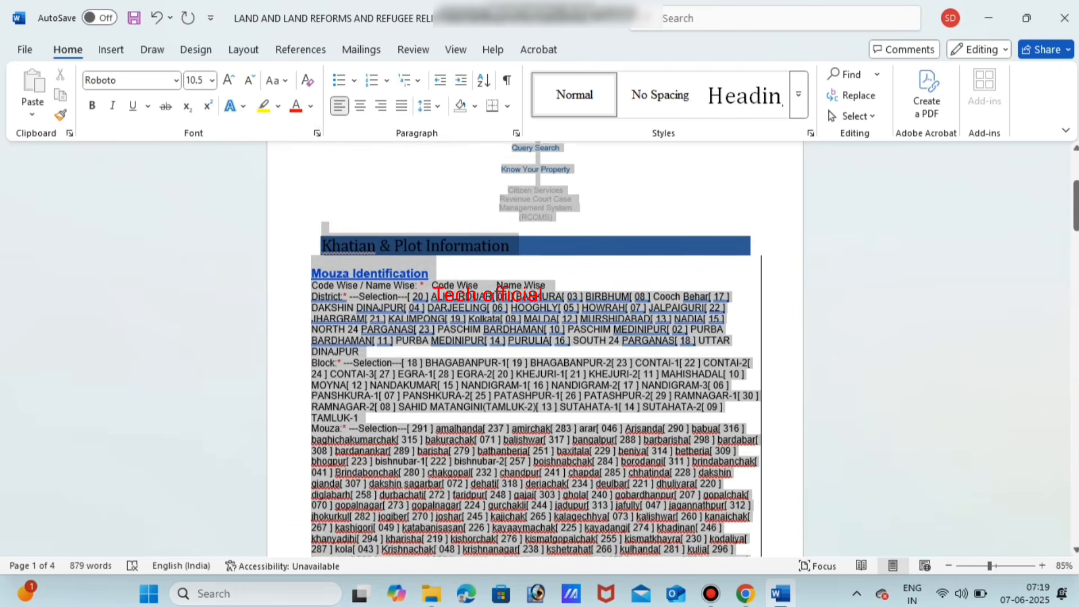
key(shift+Down)
key(shift+Down)
key(shift+Down)
key(shift+Down)
key(shift+Down)
key(shift+Down)
key(shift+Down)
key(shift+Down)
key(shift+Down)
key(shift+Down)
key(shift+Down)
key(shift+Down)
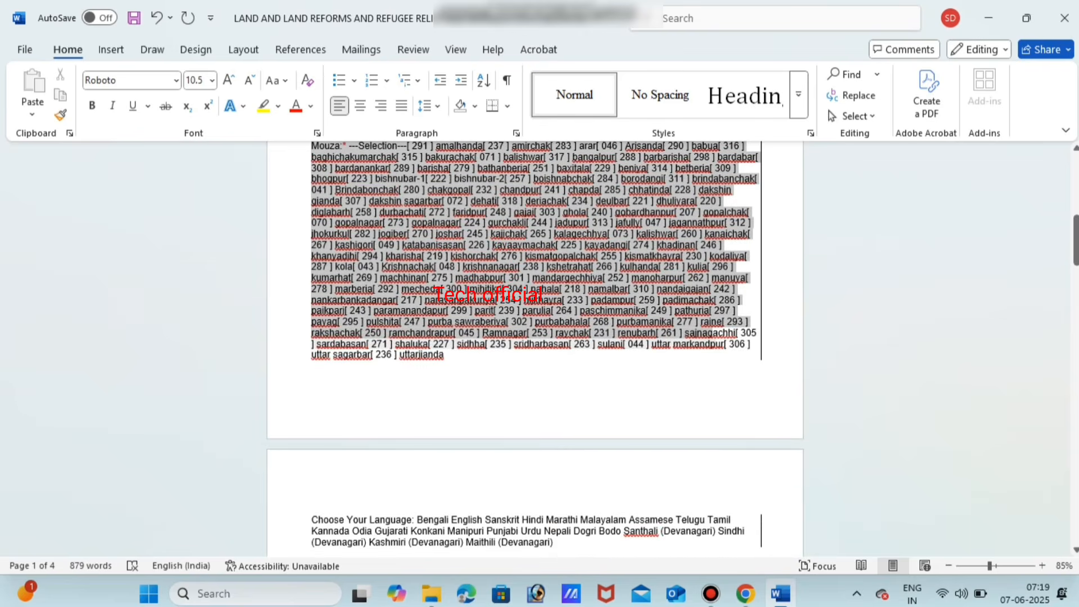
key(shift+Down)
key(shift+Down)
key(shift+Down)
key(shift+Down)
key(shift+Down)
key(shift+Down)
key(shift+Down)
key(shift+Down)
key(shift+Down)
key(shift+Down)
key(shift+Down)
key(shift+Down)
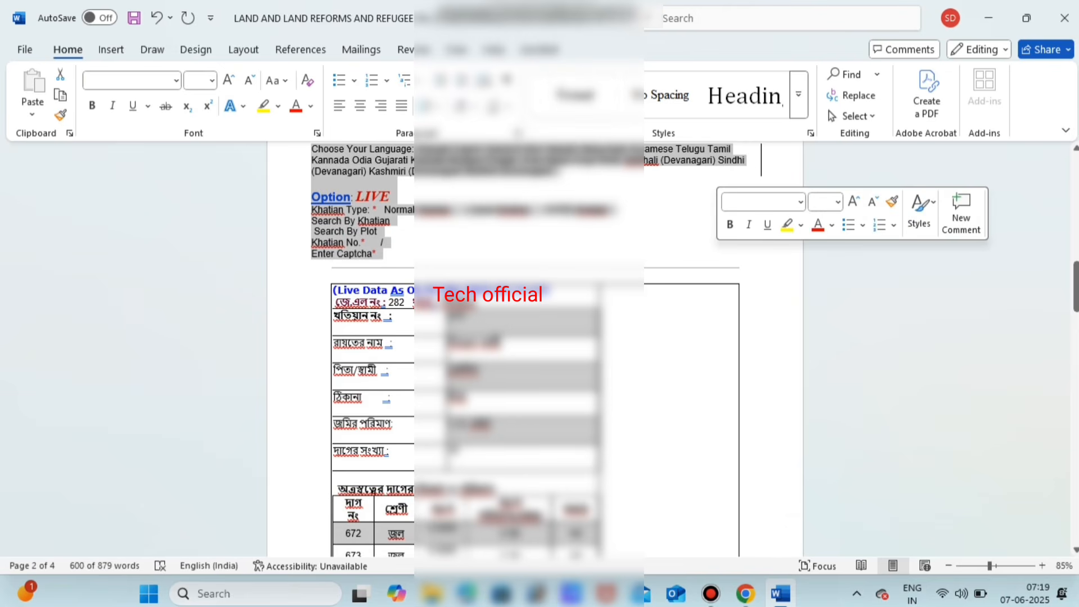
key(Delete)
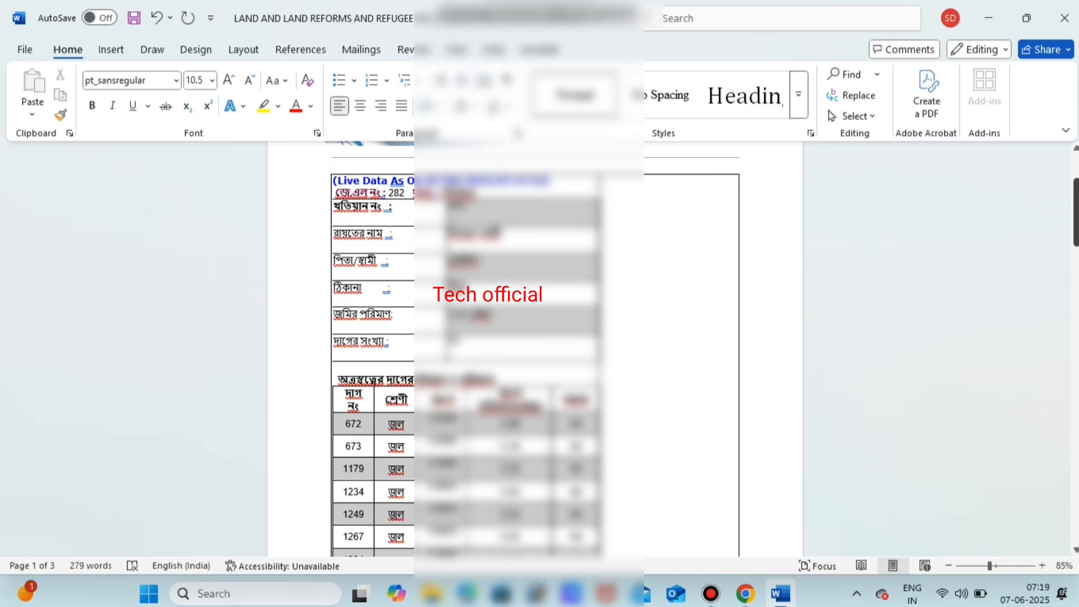
scroll(530, 363, up, 3)
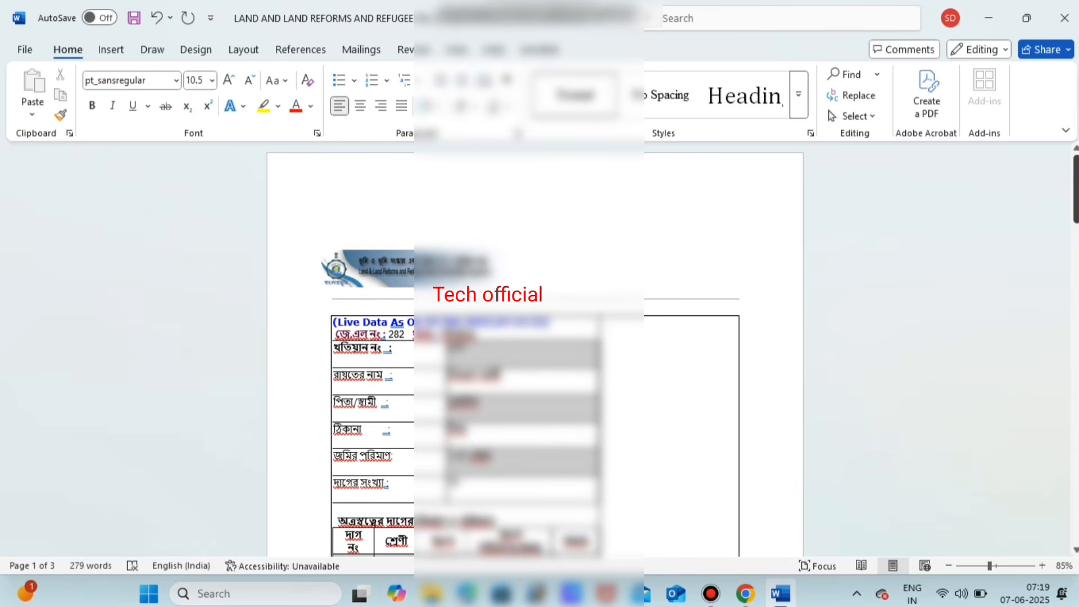
- Resize the department logo picture above the Khatian table, stretching it wider and slightly taller
click(432, 269)
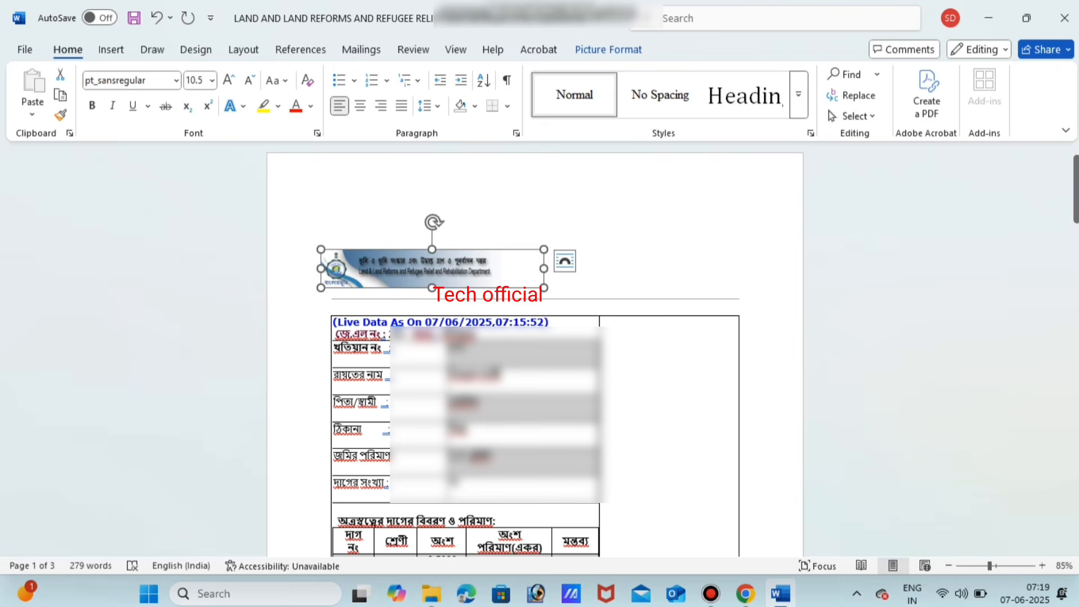
drag(544, 269, 739, 269)
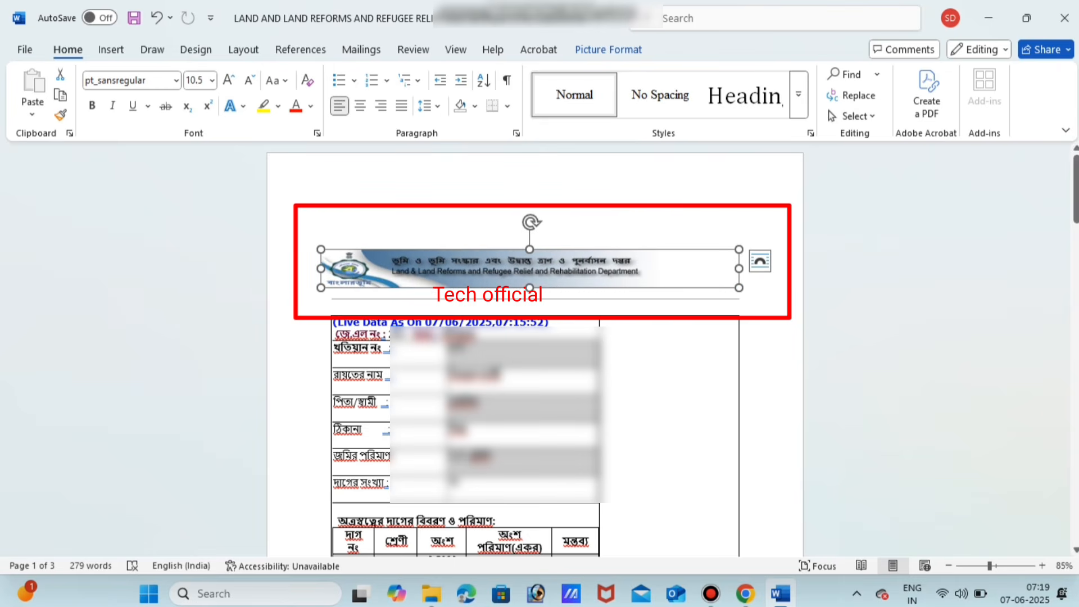
click(329, 244)
click(330, 229)
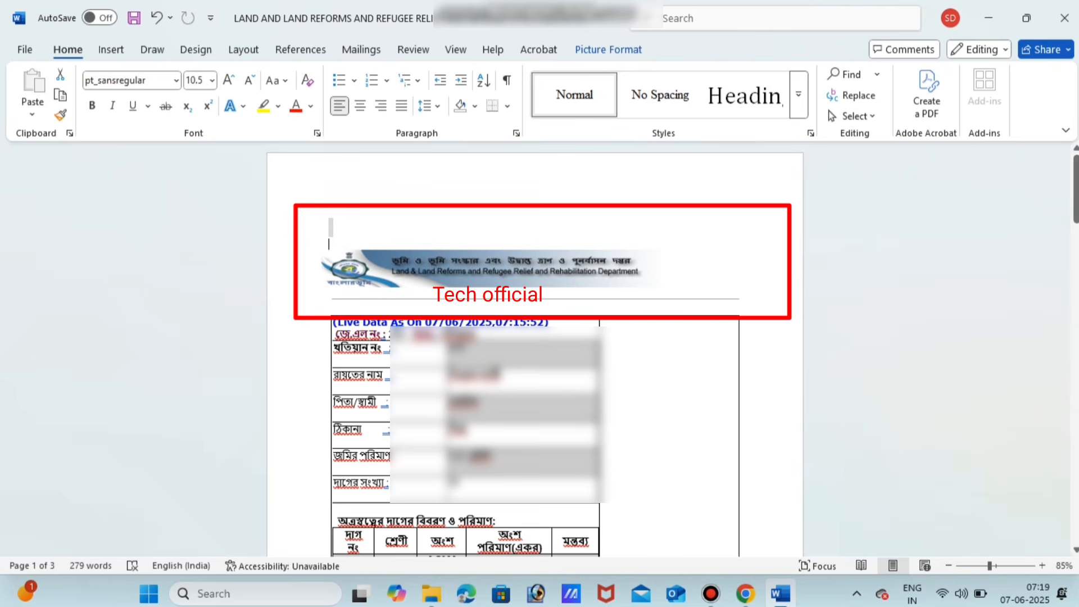
drag(330, 229, 736, 269)
click(530, 269)
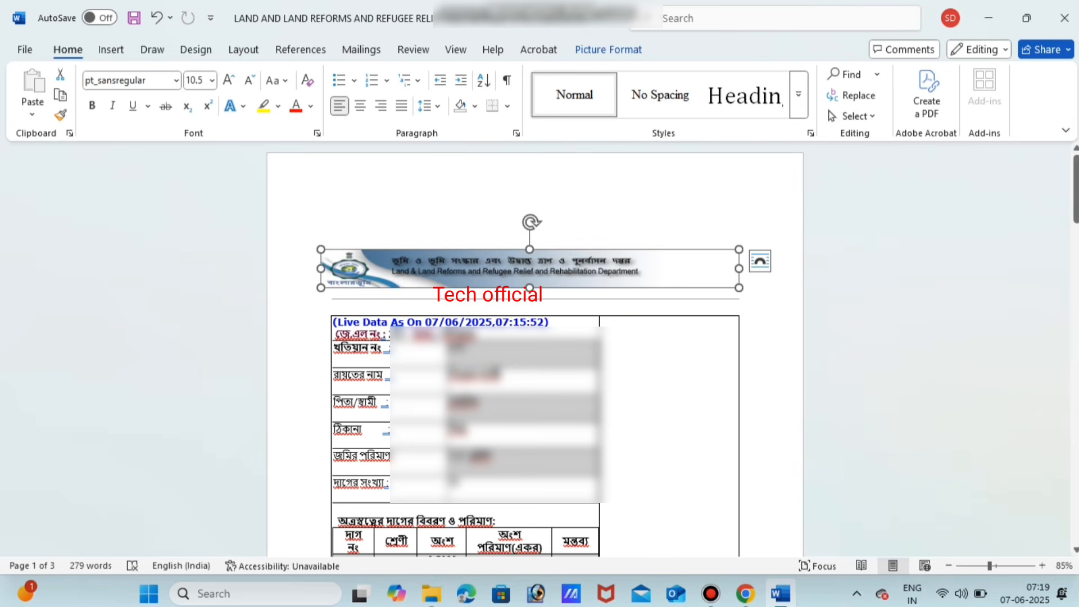
drag(530, 288, 529, 326)
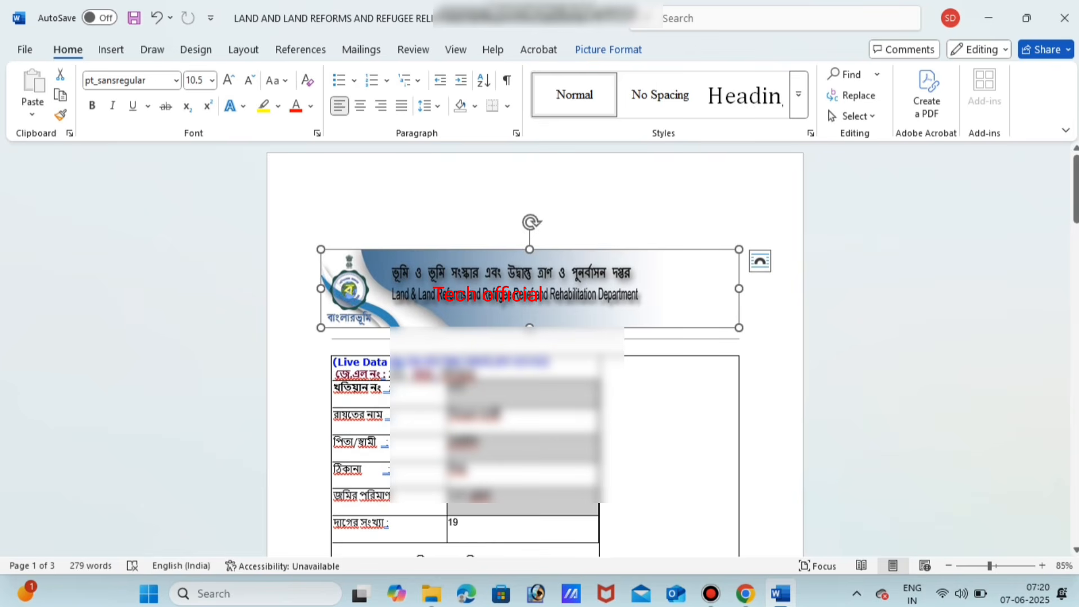
mouse_move(529, 327)
mouse_down()
mouse_move(530, 357)
mouse_move(529, 332)
mouse_up()
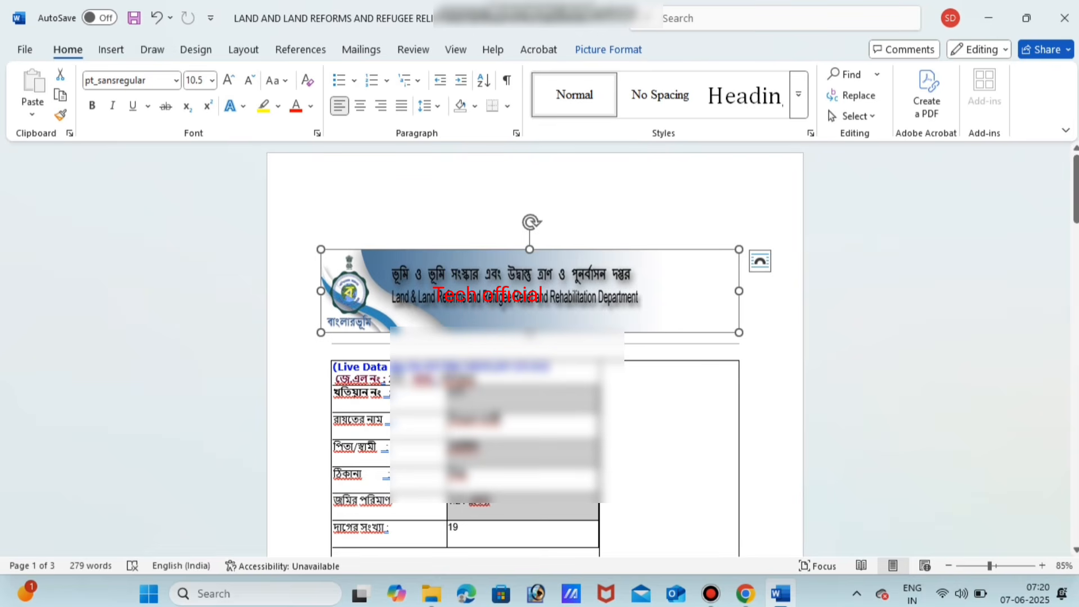
click(329, 231)
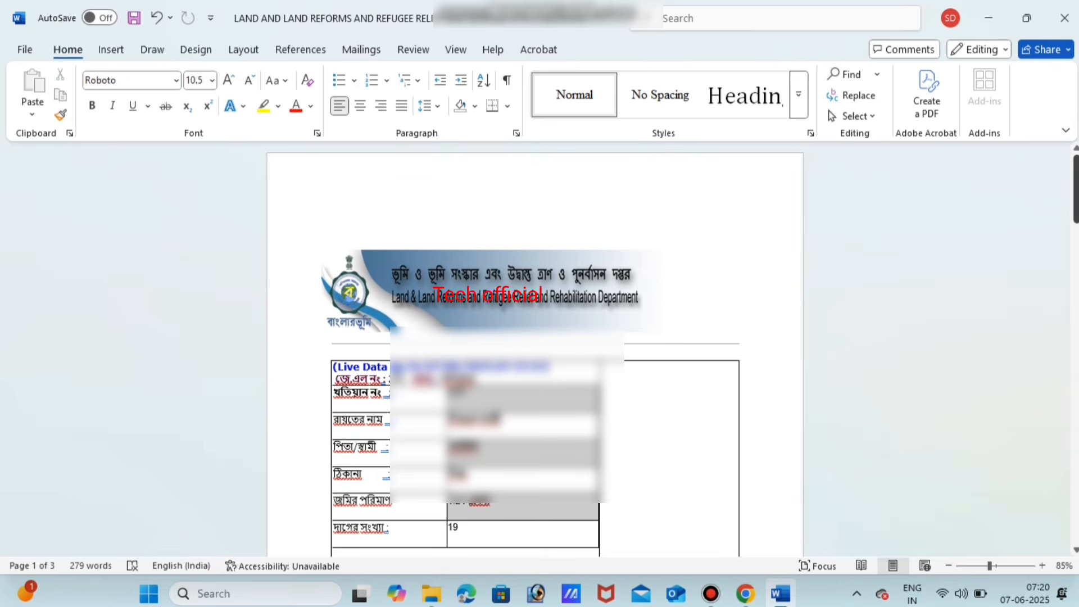
- Delete everything from the blue disclaimer through the last-updated footer, leaving 142 words
drag(1076, 189, 1075, 361)
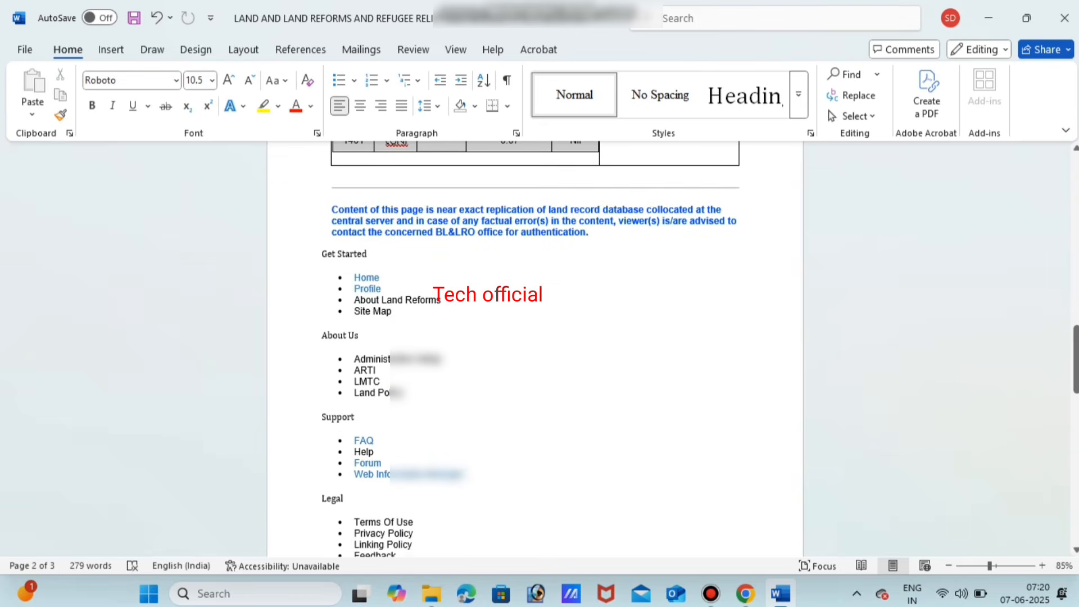
key(shift+Down)
key(shift+Down)
key(shift+Down)
key(shift+Down)
key(shift+Down)
key(shift+Down)
key(shift+Down)
key(shift+Down)
key(shift+Down)
key(shift+Down)
key(shift+Down)
key(shift+Down)
key(shift+Down)
key(shift+Down)
key(shift+Down)
key(shift+Down)
key(shift+Down)
key(shift+Down)
key(shift+Down)
key(shift+Down)
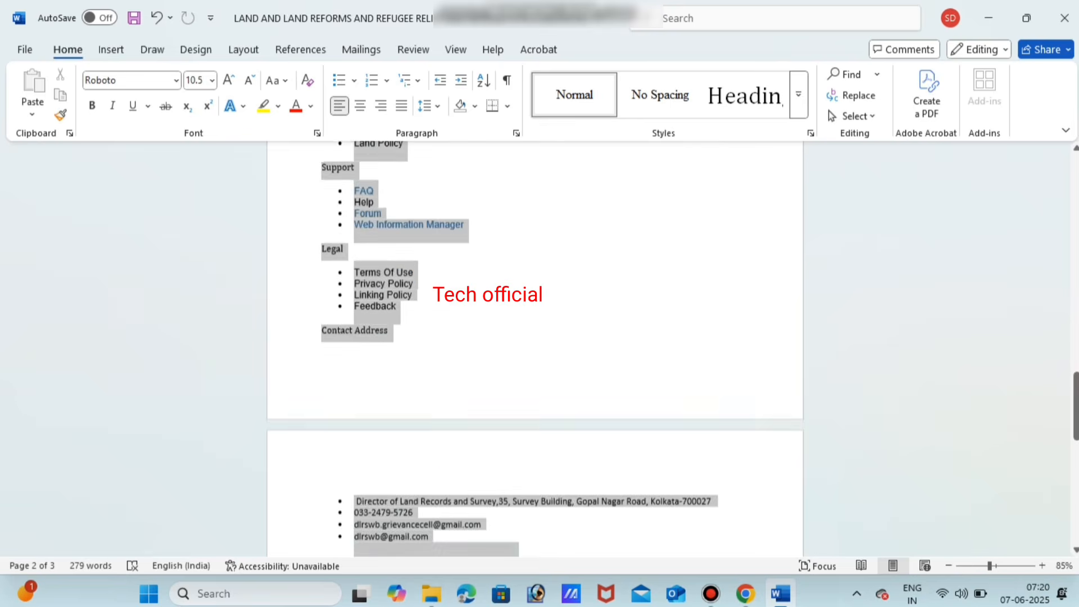
key(shift+Down)
key(shift+Down)
key(shift+Down)
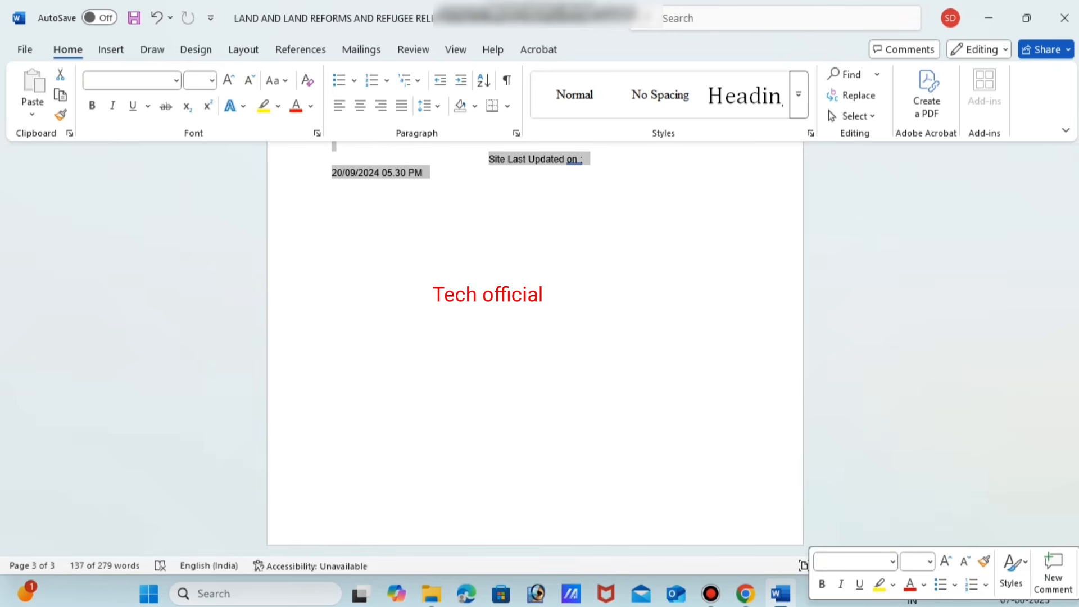
key(Delete)
scroll(534, 337, up, 5)
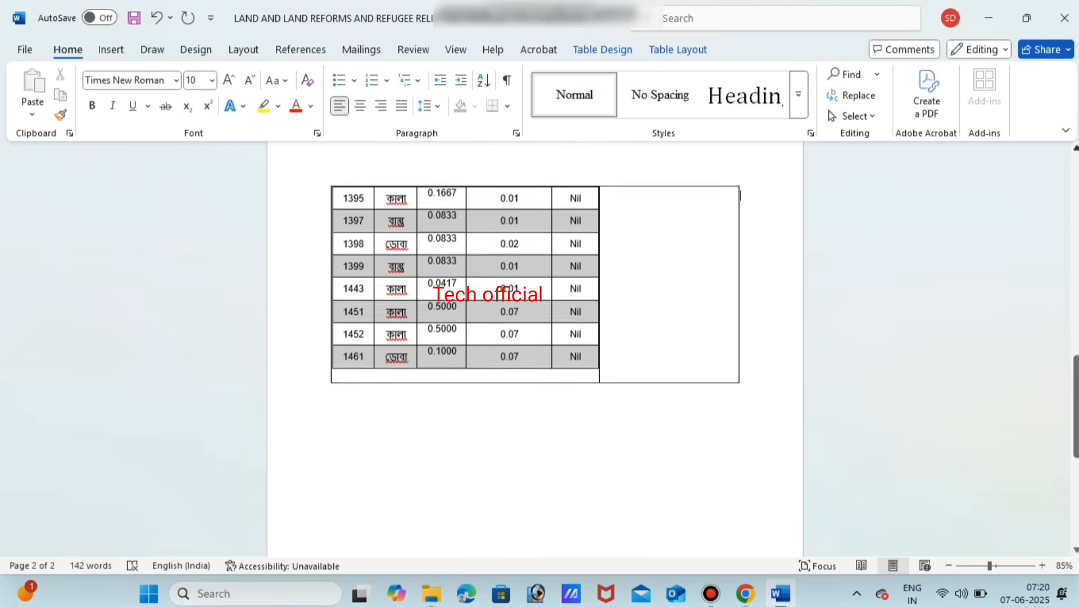
scroll(534, 337, up, 5)
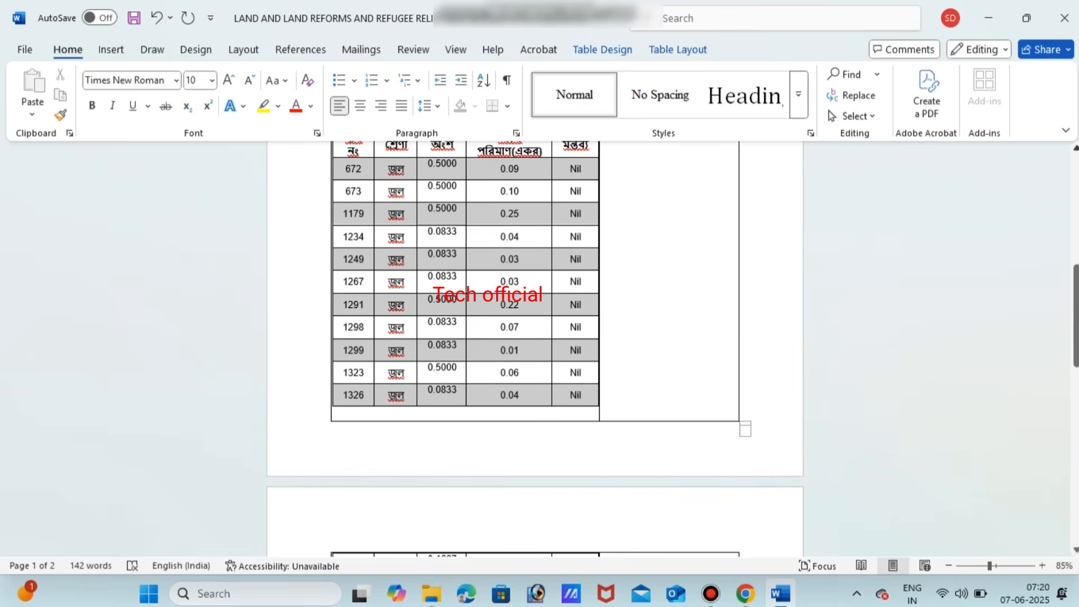
scroll(534, 337, up, 1)
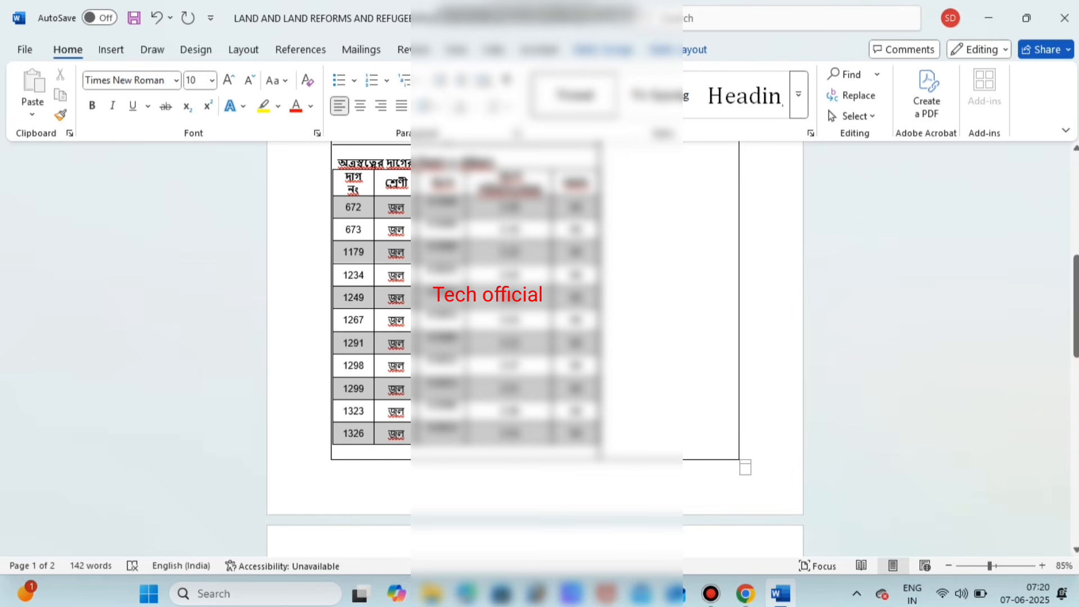
scroll(534, 338, up, 4)
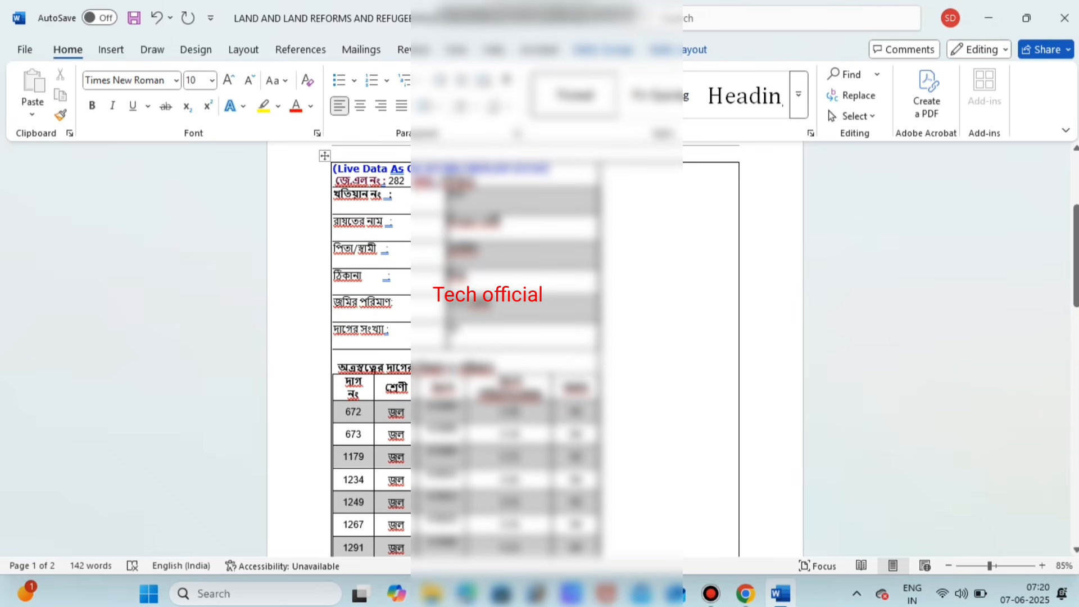
- Select the whole document and try font size 4 on all its text
key(ctrl+a)
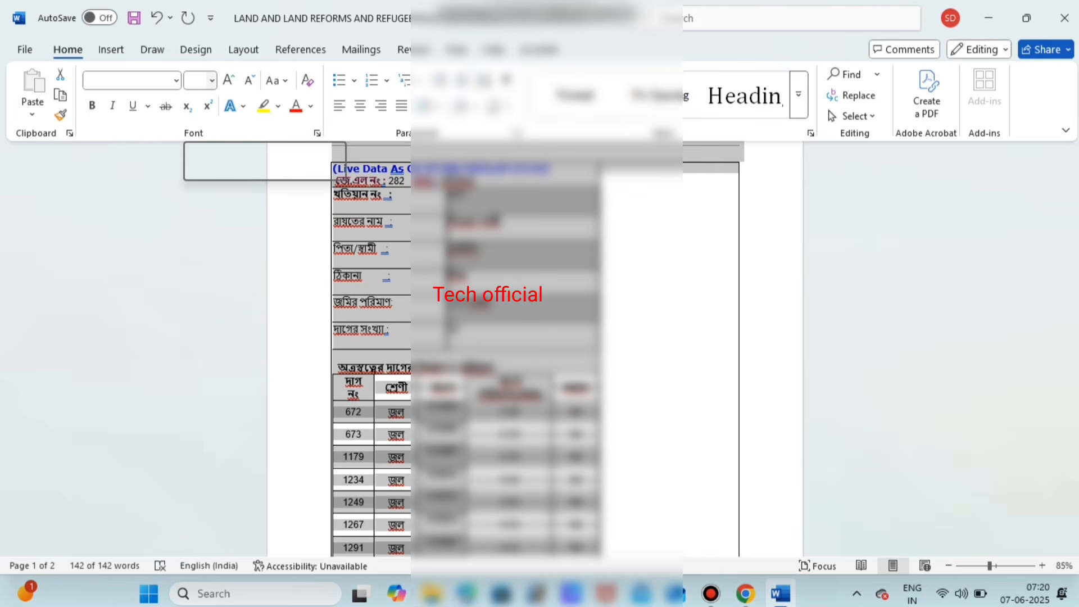
click(211, 80)
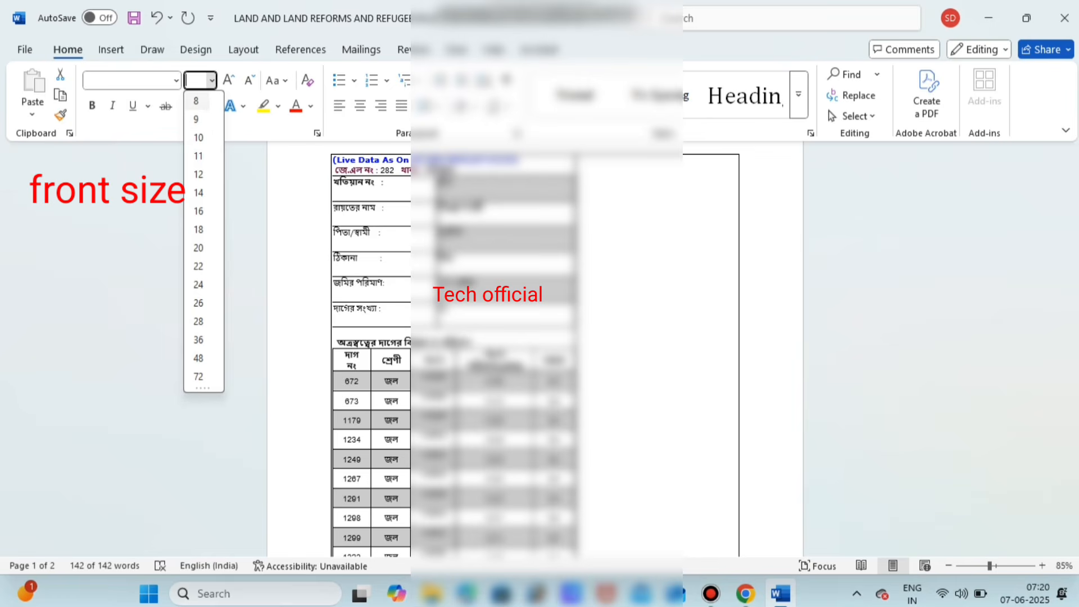
key(Escape)
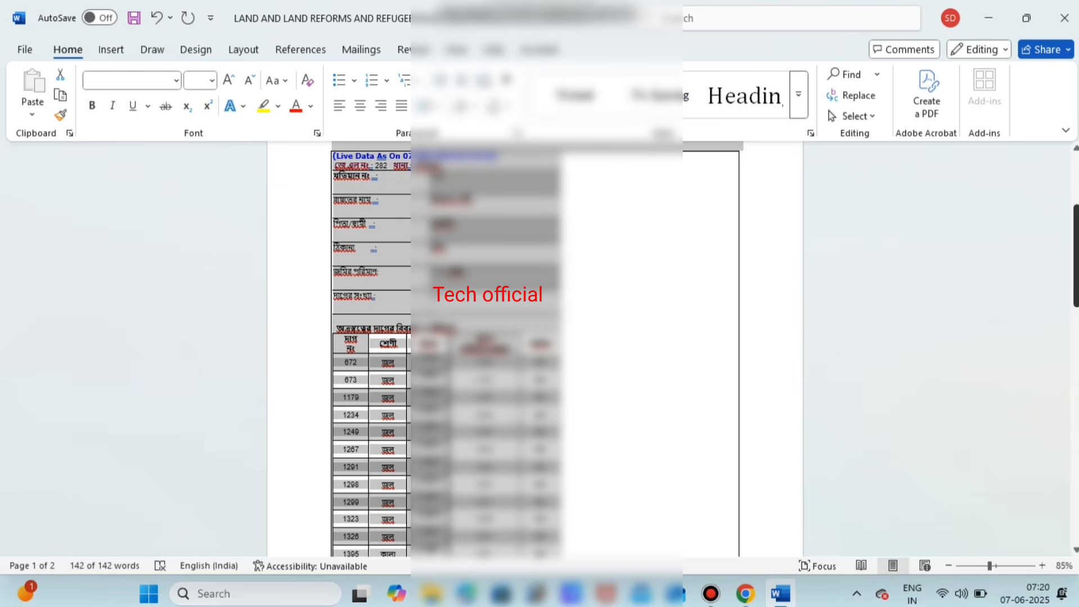
drag(1075, 256, 1076, 230)
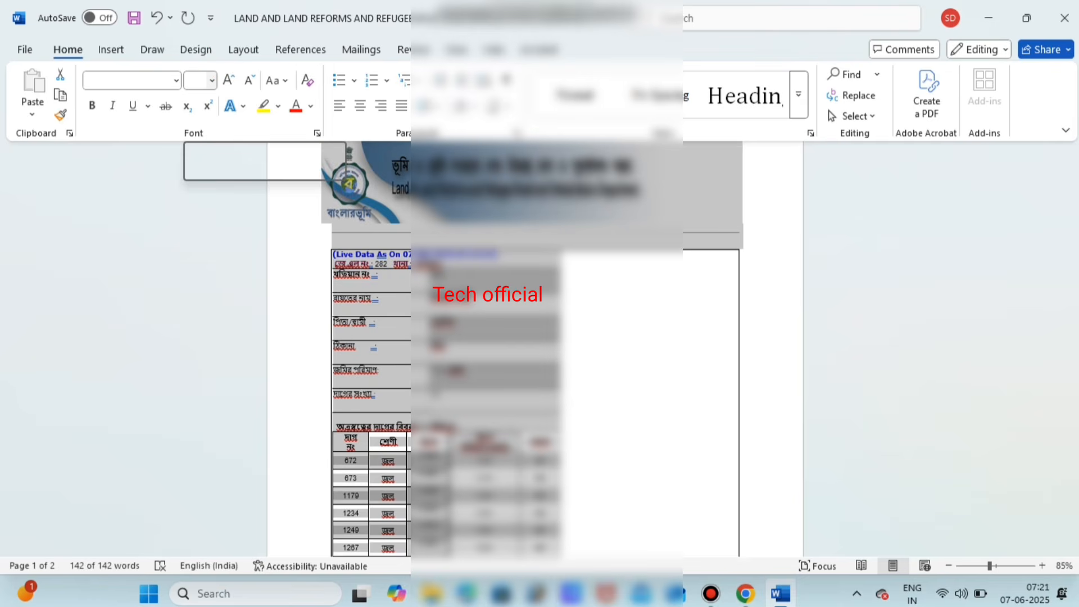
click(212, 80)
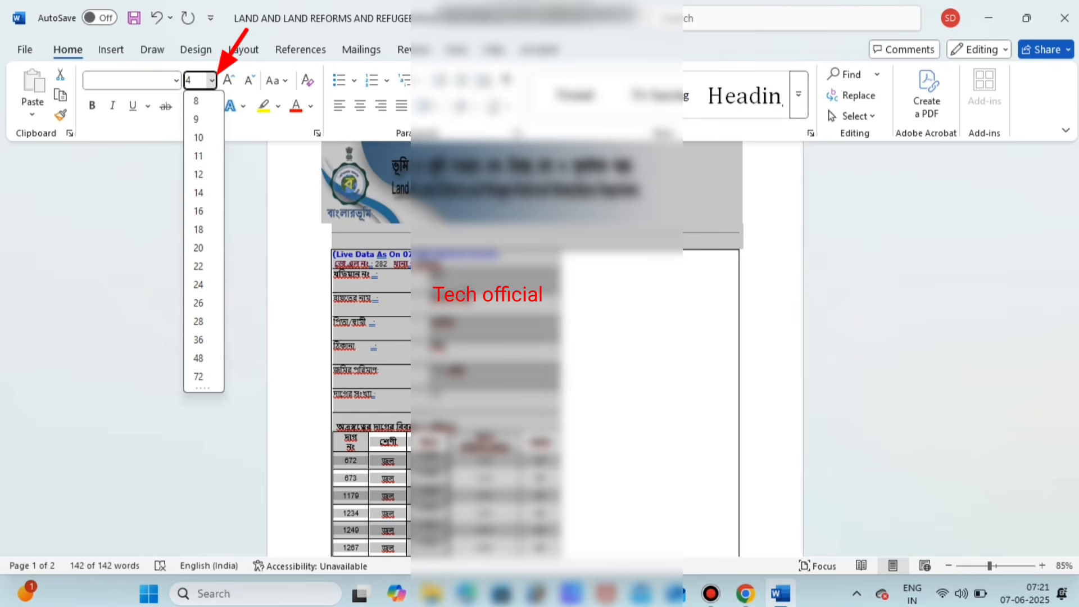
key(Return)
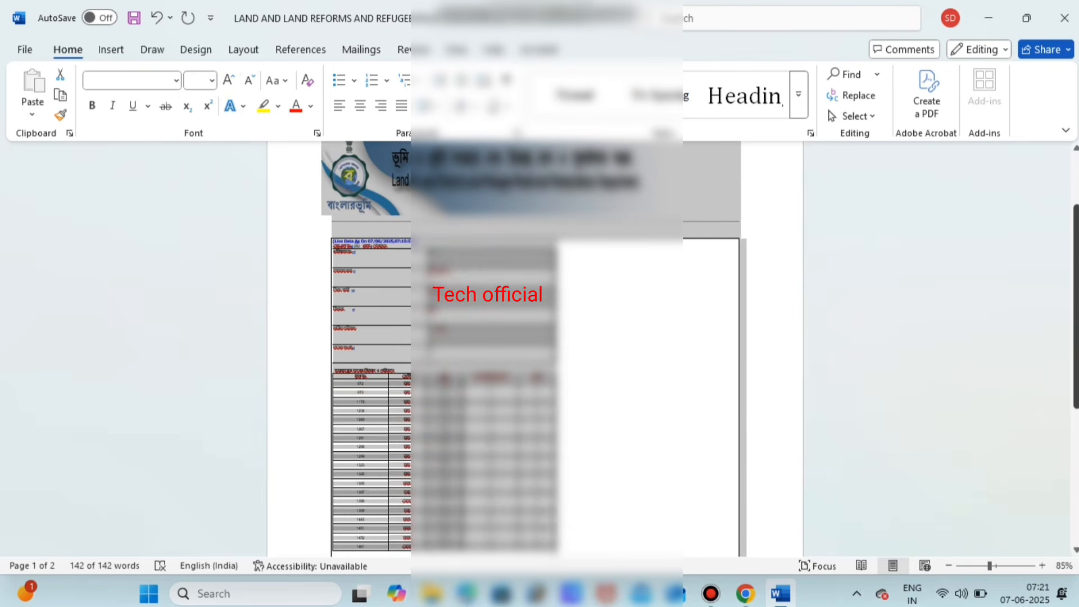
- Review the tiny text, then change the whole document's font size to 10
scroll(534, 348, down, 5)
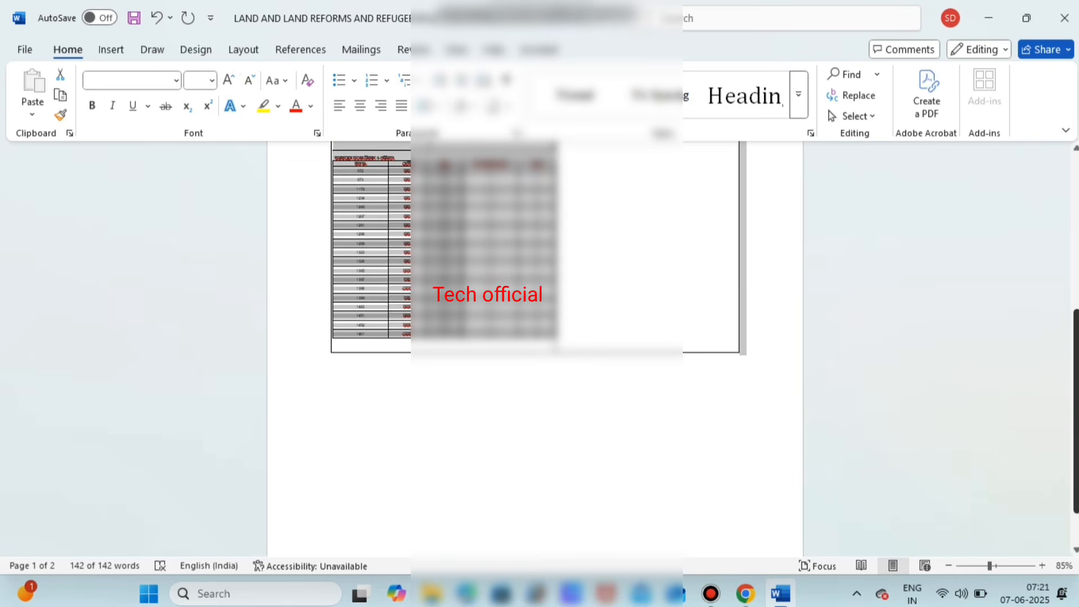
scroll(534, 348, up, 5)
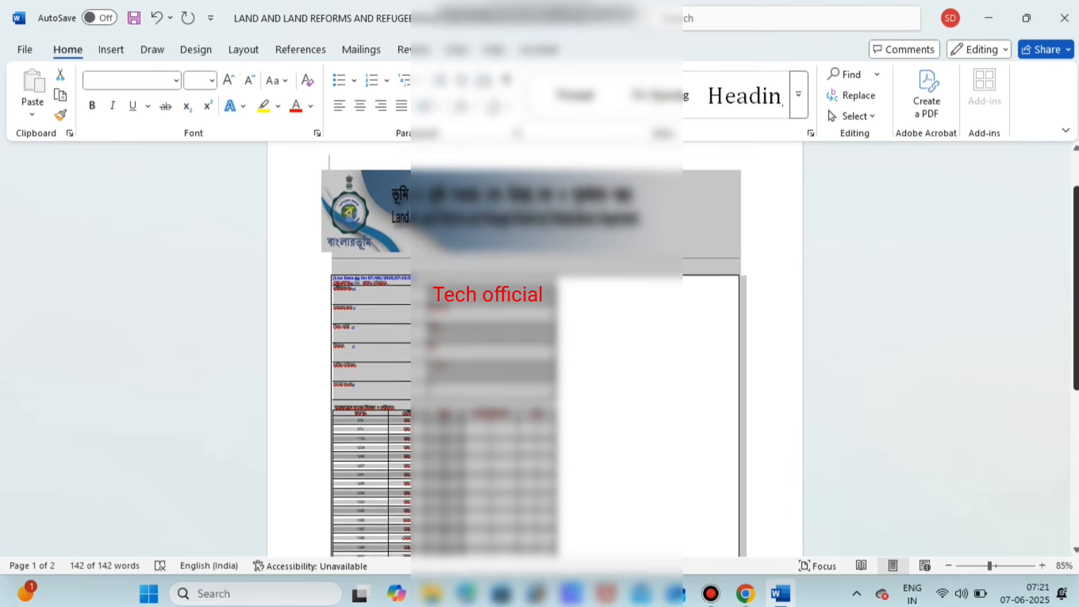
scroll(534, 349, down, 1)
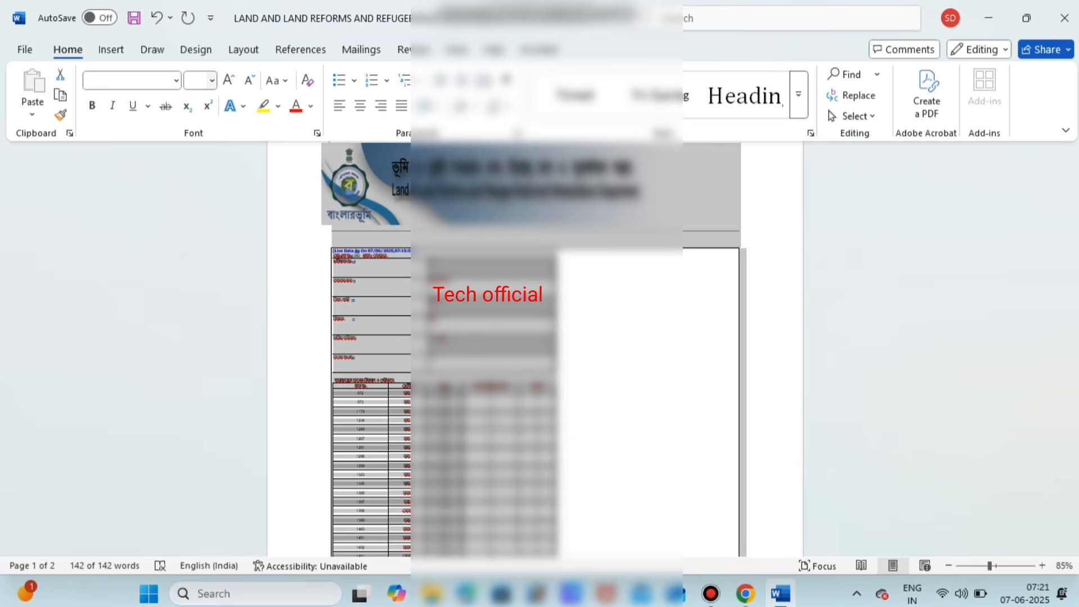
click(212, 81)
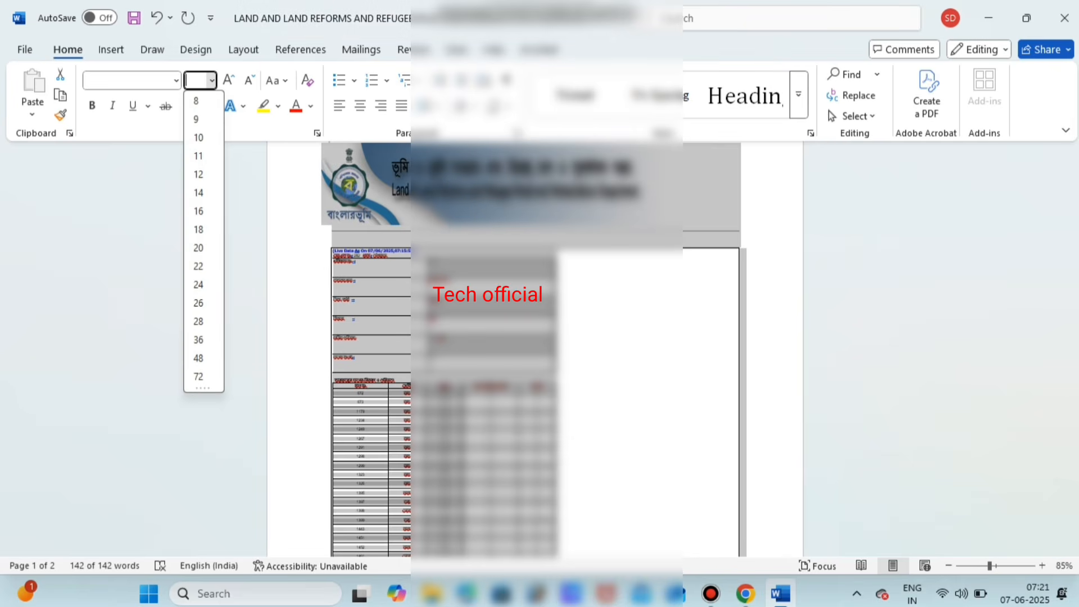
click(198, 138)
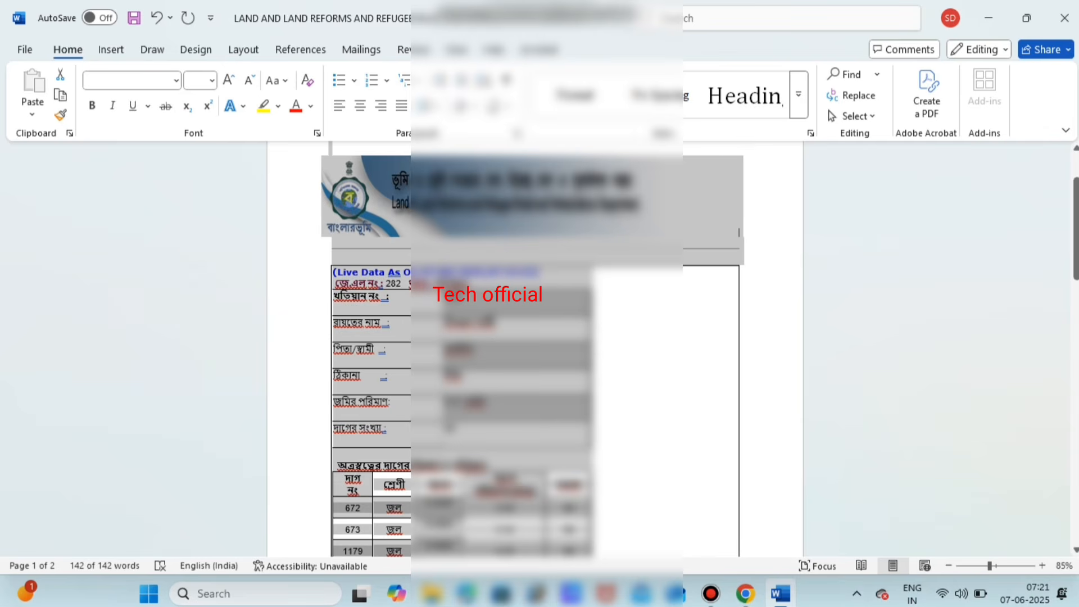
click(740, 232)
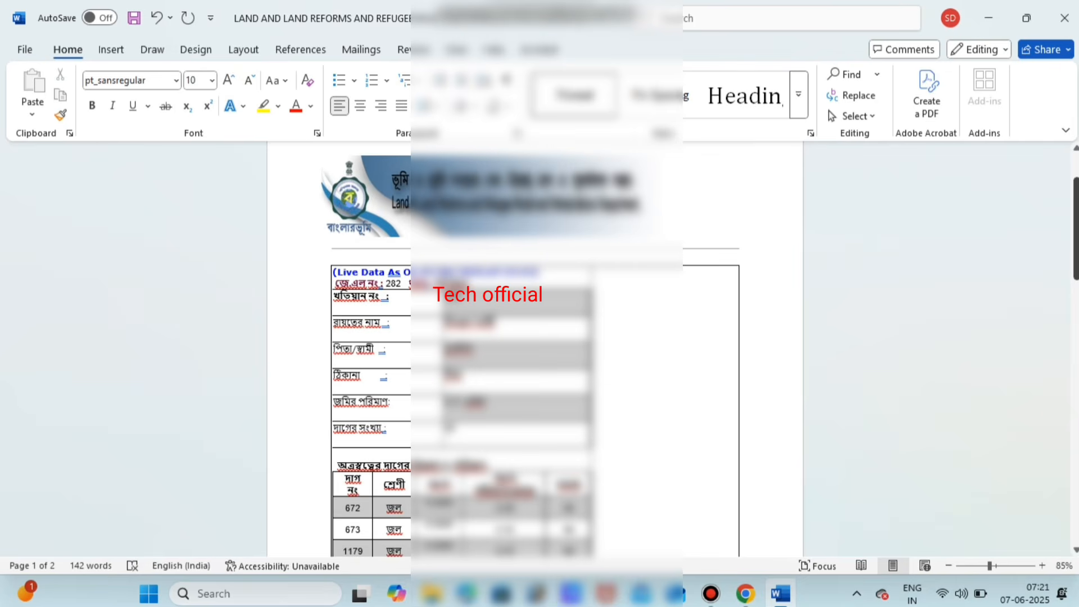
drag(1076, 228, 1076, 277)
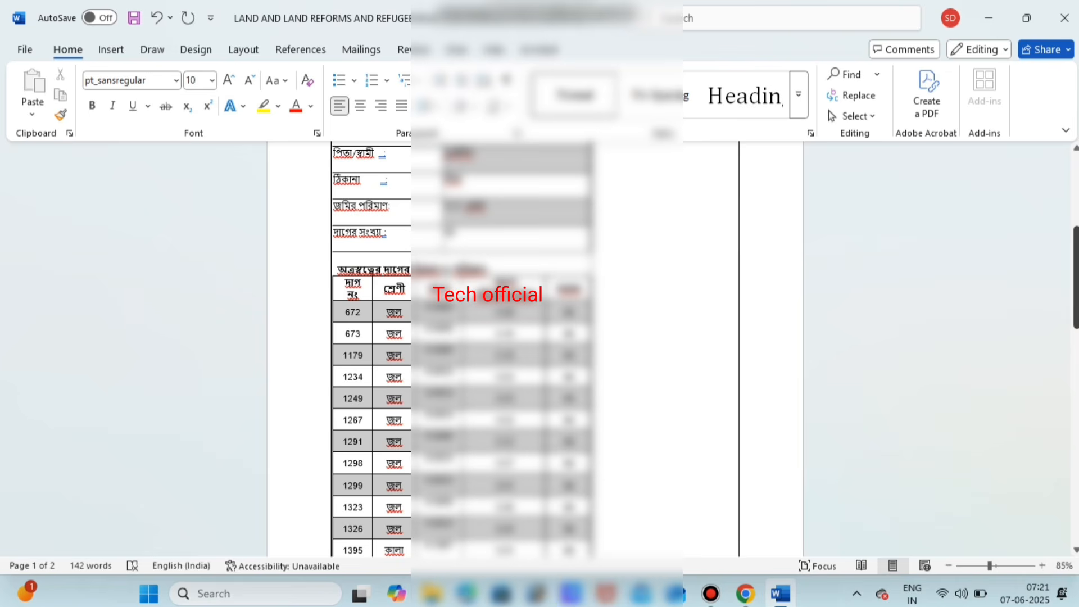
key(ctrl+p)
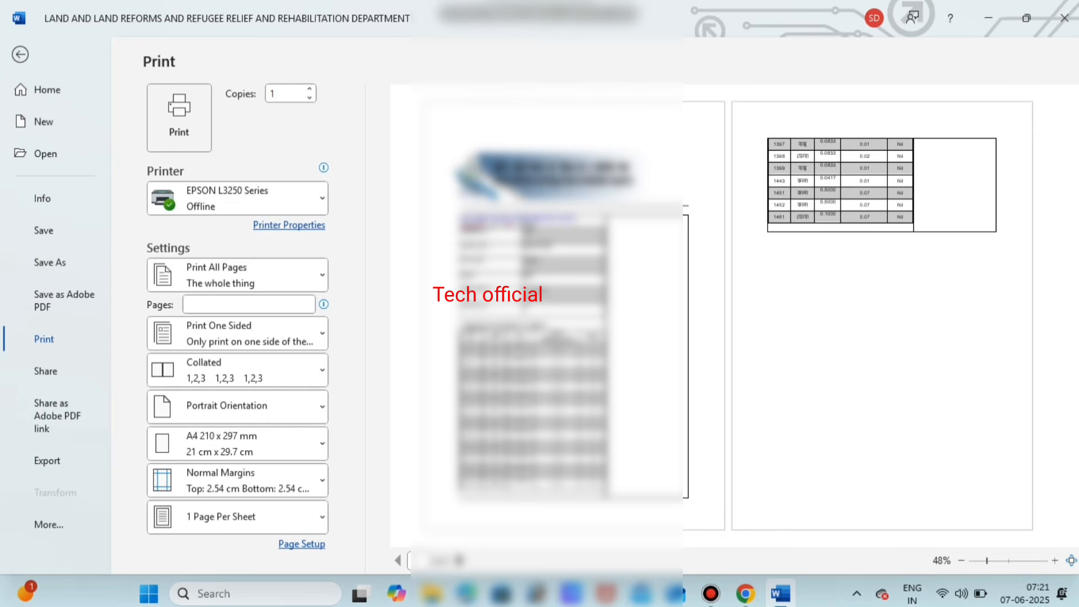
key(Escape)
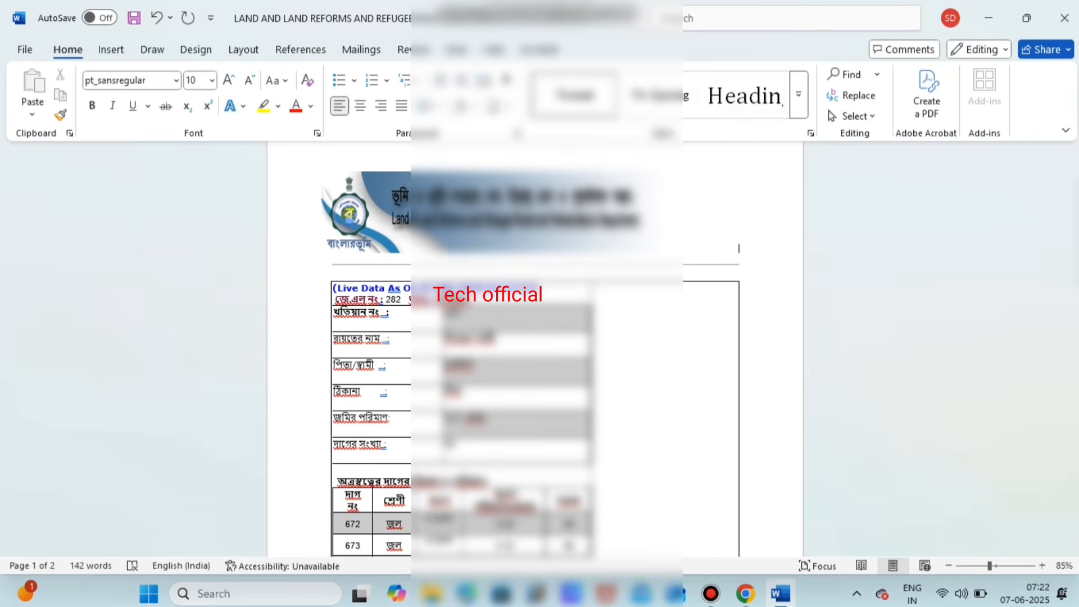
- Apply font size 6, then select the entire document and enter 6 in Font Size again
click(212, 80)
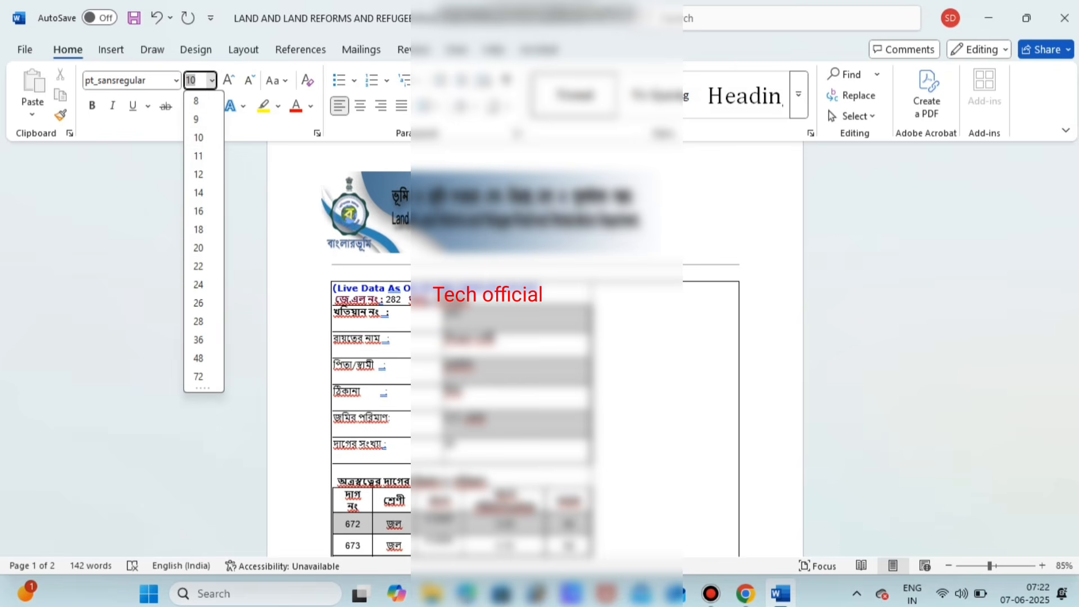
text(6)
key(Return)
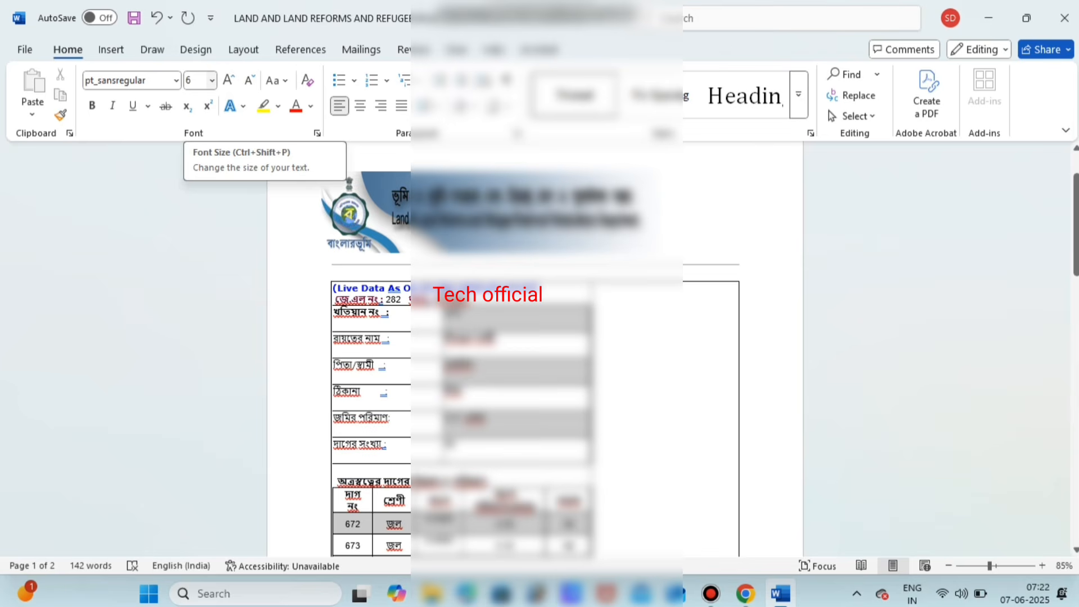
key(ctrl+a)
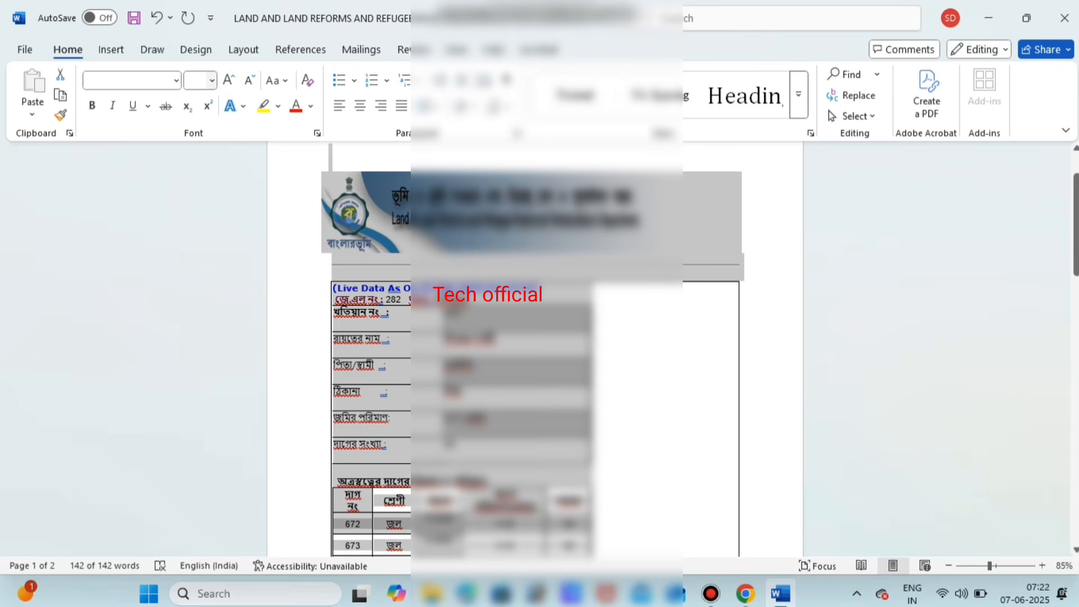
click(212, 81)
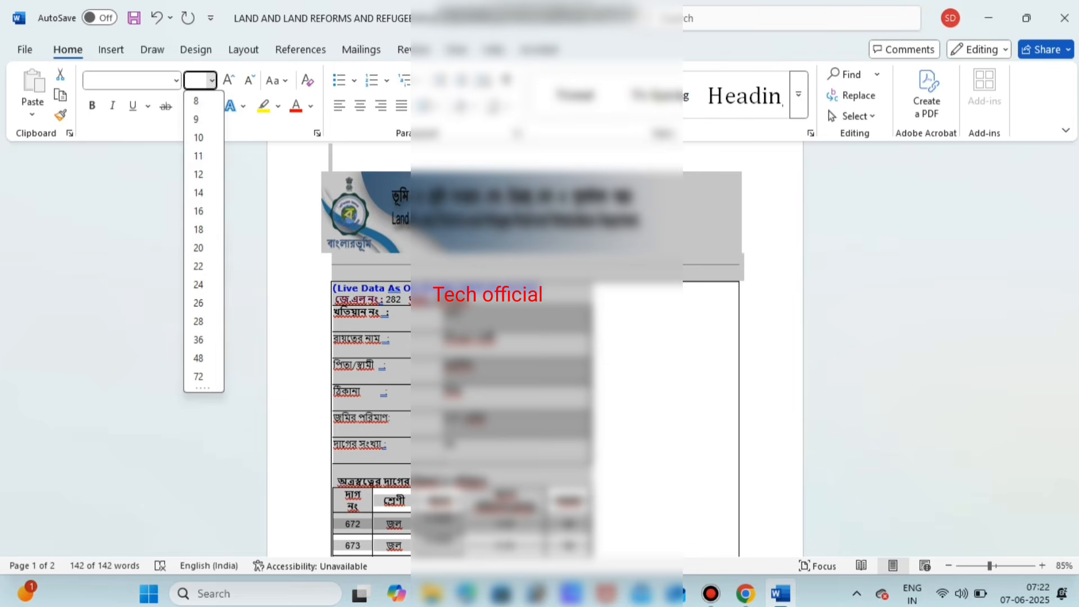
text(6)
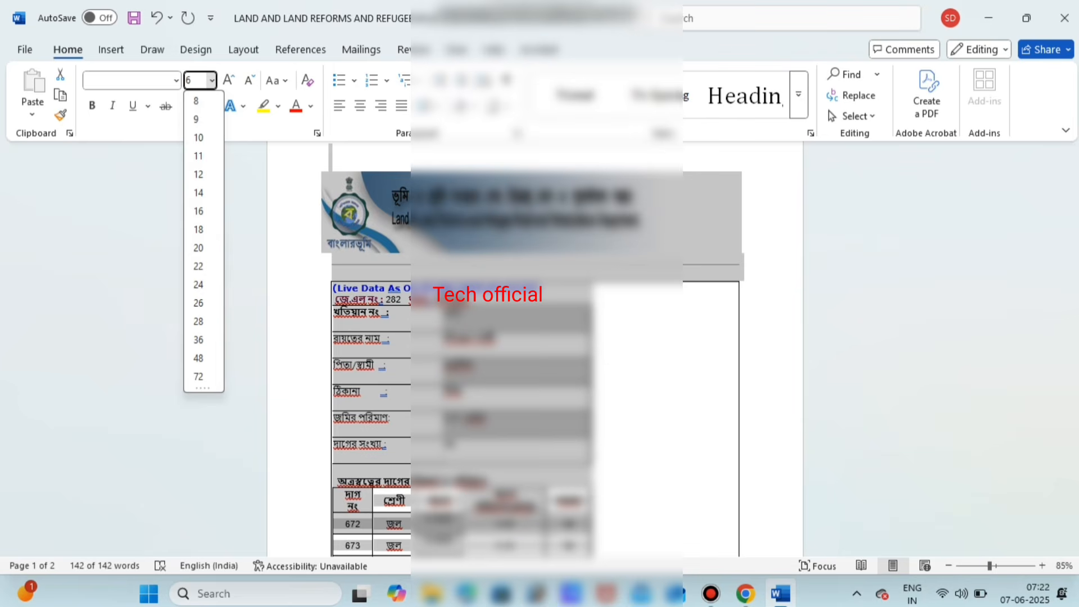